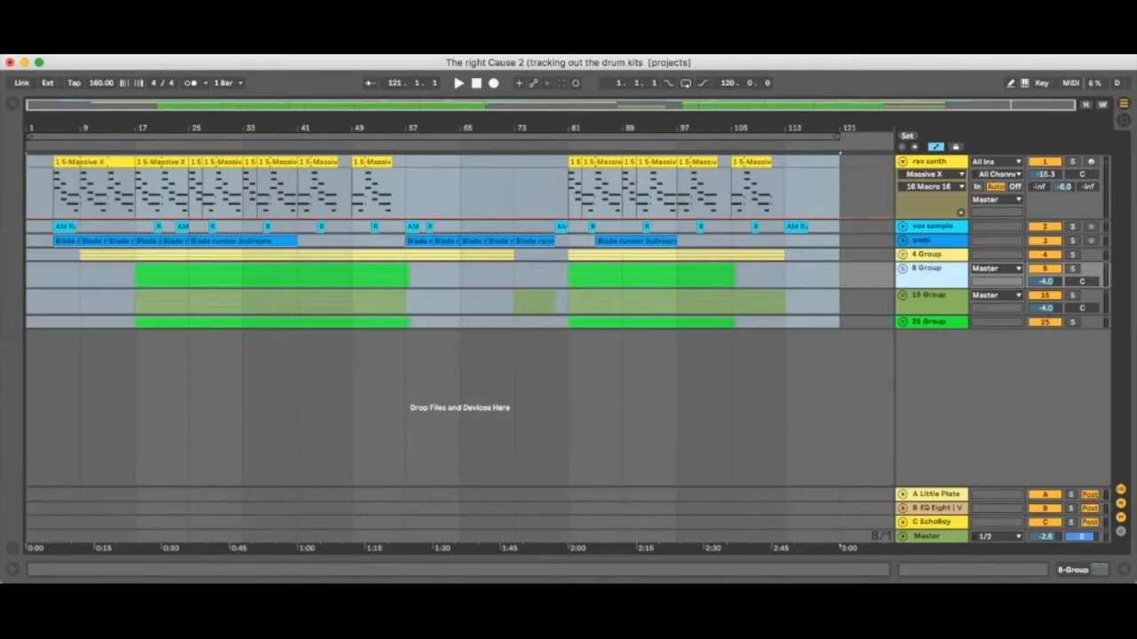
- Unfold the 8 Group and expand its Digi Kit tracks to show the MIDI notes in their clips
{"action": "left_click", "coordinate": [902, 268]}
{"action": "scroll", "coordinate": [902, 269], "scroll_direction": "down", "scroll_amount": 3}
{"action": "left_click", "coordinate": [933, 232]}
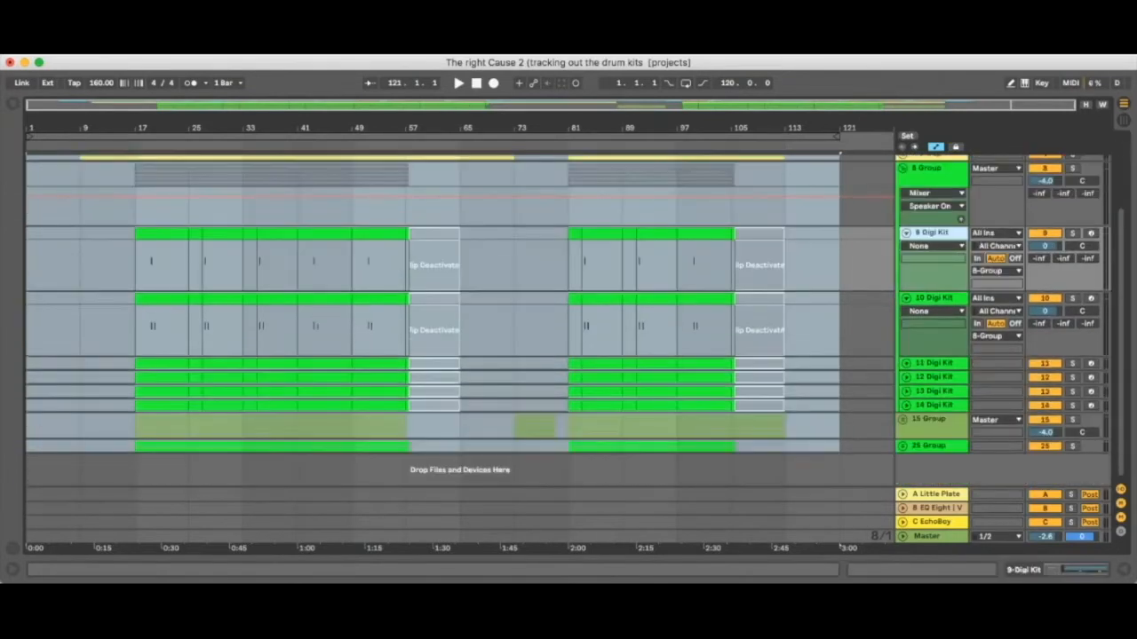
{"action": "left_click", "coordinate": [933, 363]}
{"action": "left_click", "coordinate": [933, 377]}
{"action": "left_click", "coordinate": [906, 378]}
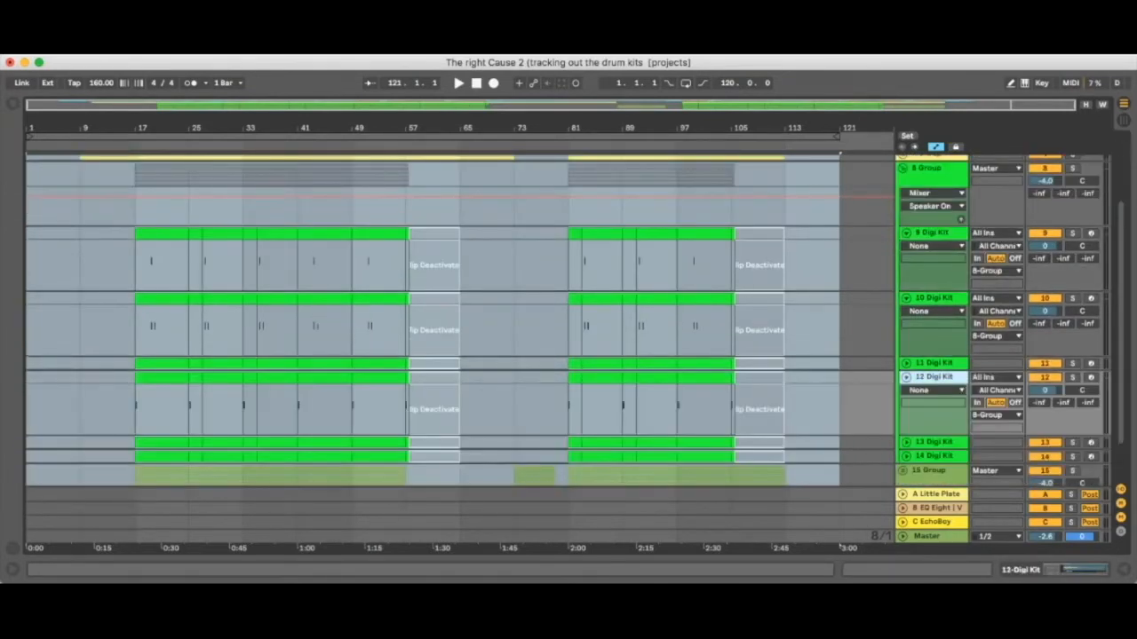
{"action": "scroll", "coordinate": [568, 320], "scroll_direction": "up", "scroll_amount": 2}
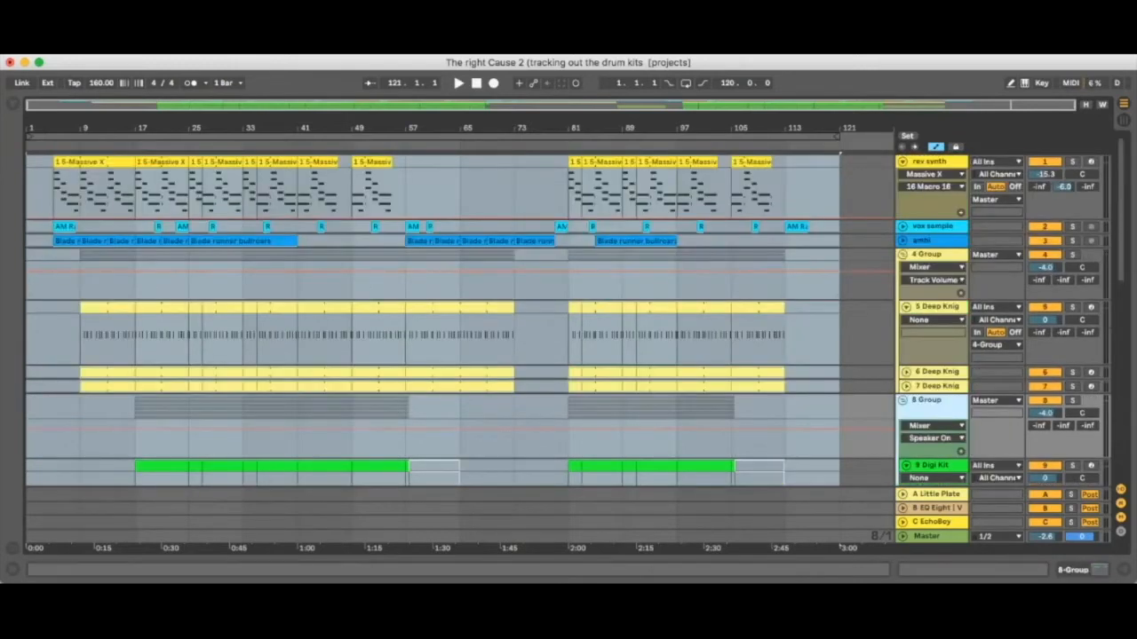
- Audition track 5 of the Deep Knight Kit in solo and rename it "deep hat"
{"action": "left_click", "coordinate": [937, 307]}
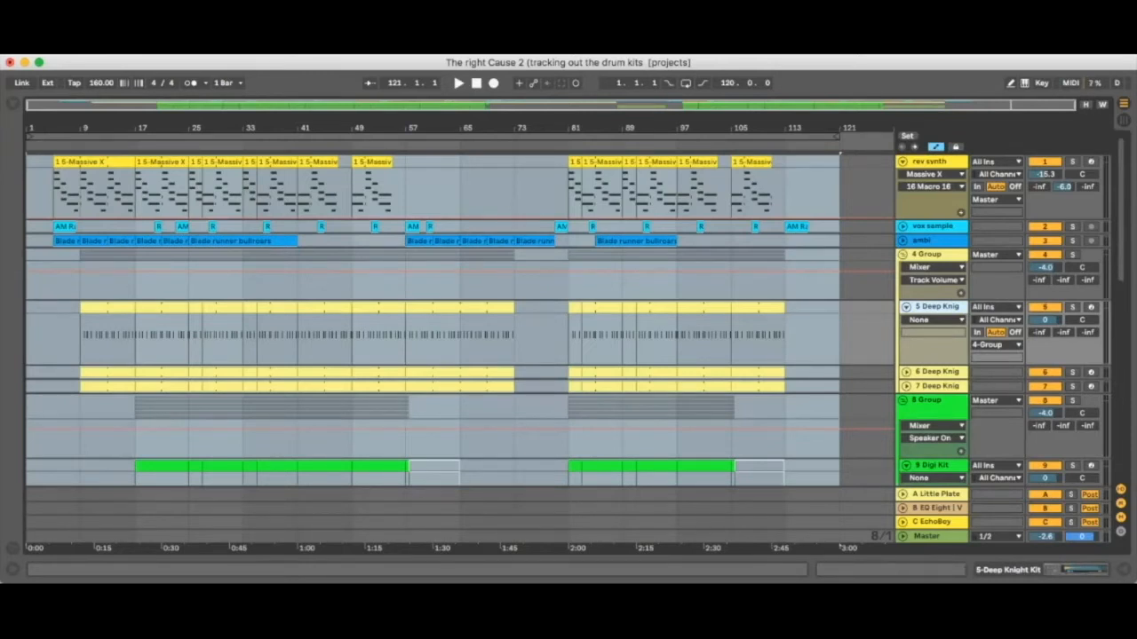
{"action": "left_click", "coordinate": [1072, 307]}
{"action": "key", "text": "space"}
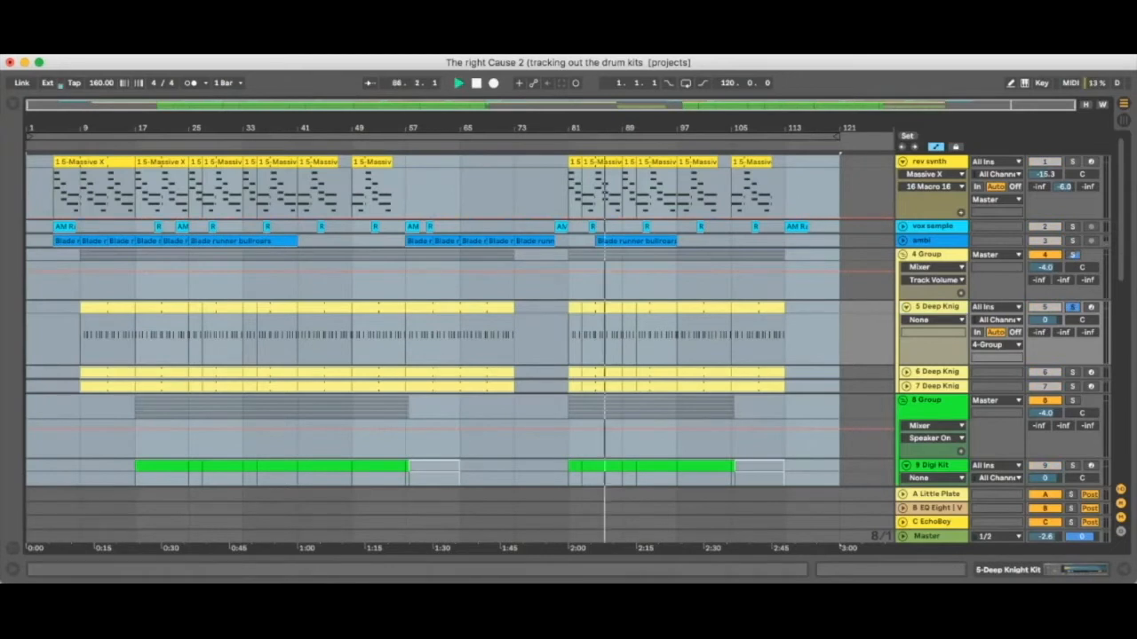
{"action": "left_click", "coordinate": [1072, 307]}
{"action": "key", "text": "space"}
{"action": "right_click", "coordinate": [941, 307]}
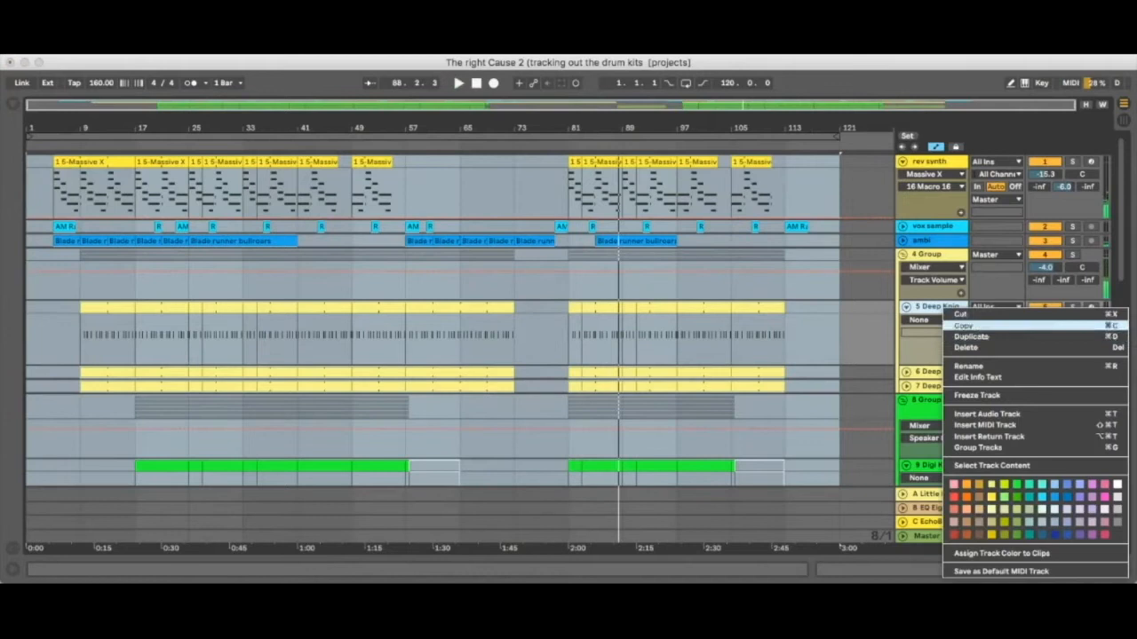
{"action": "left_click", "coordinate": [968, 366]}
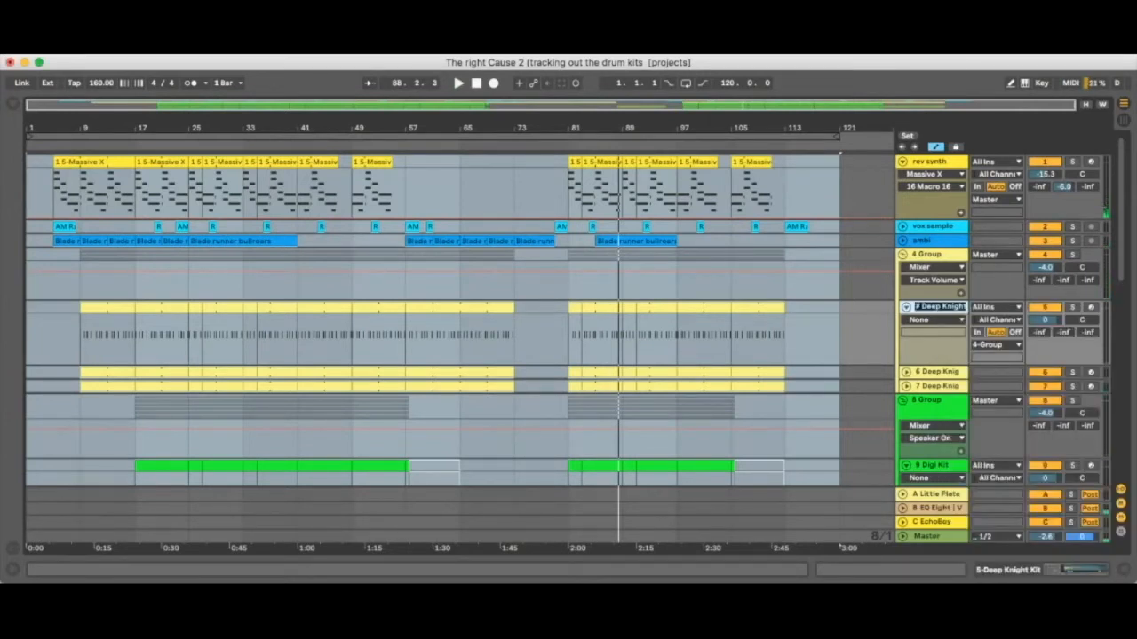
{"action": "type", "text": "ds"}
{"action": "key", "text": "Return"}
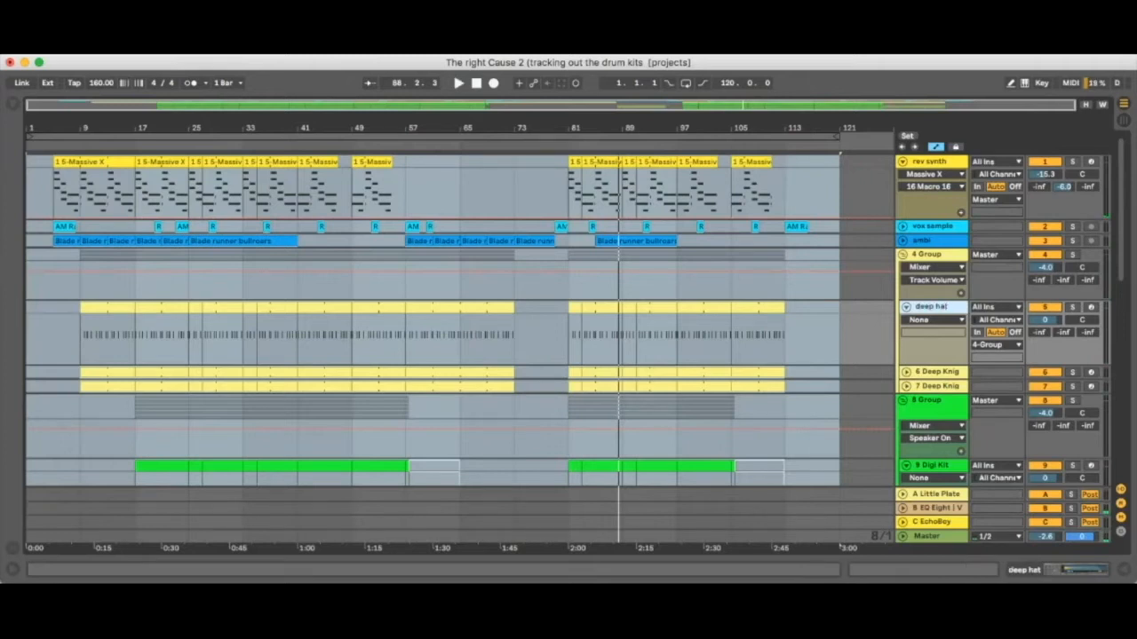
- Audition track 6 of the Deep Knight Kit in solo and rename it "deep cap verb"
{"action": "left_click", "coordinate": [1073, 372]}
{"action": "key", "text": "space"}
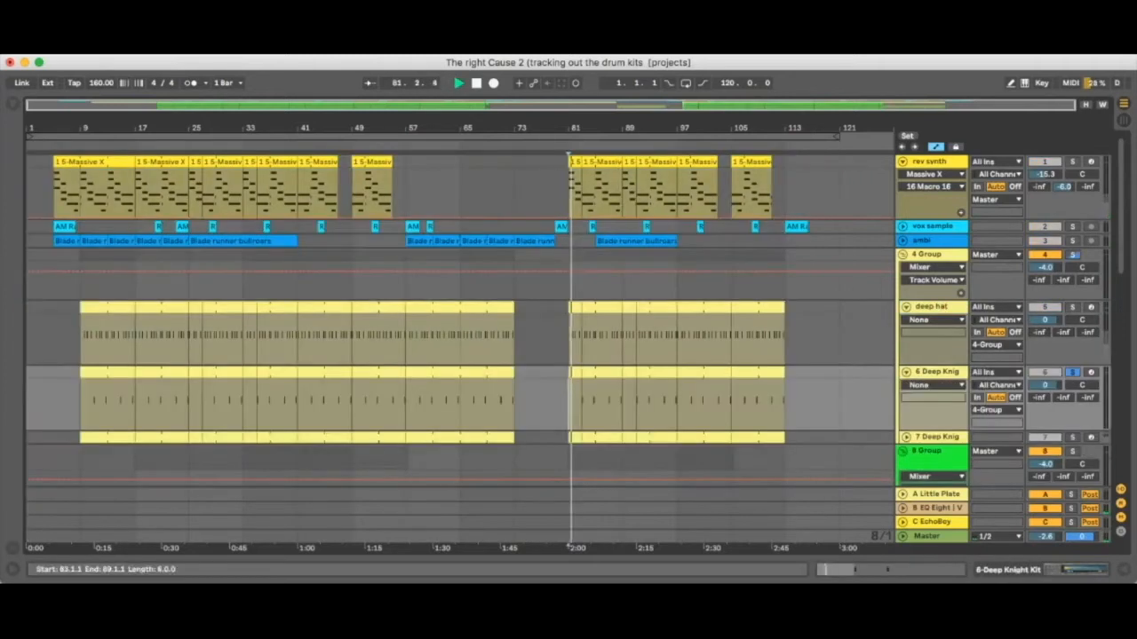
{"action": "right_click", "coordinate": [953, 371]}
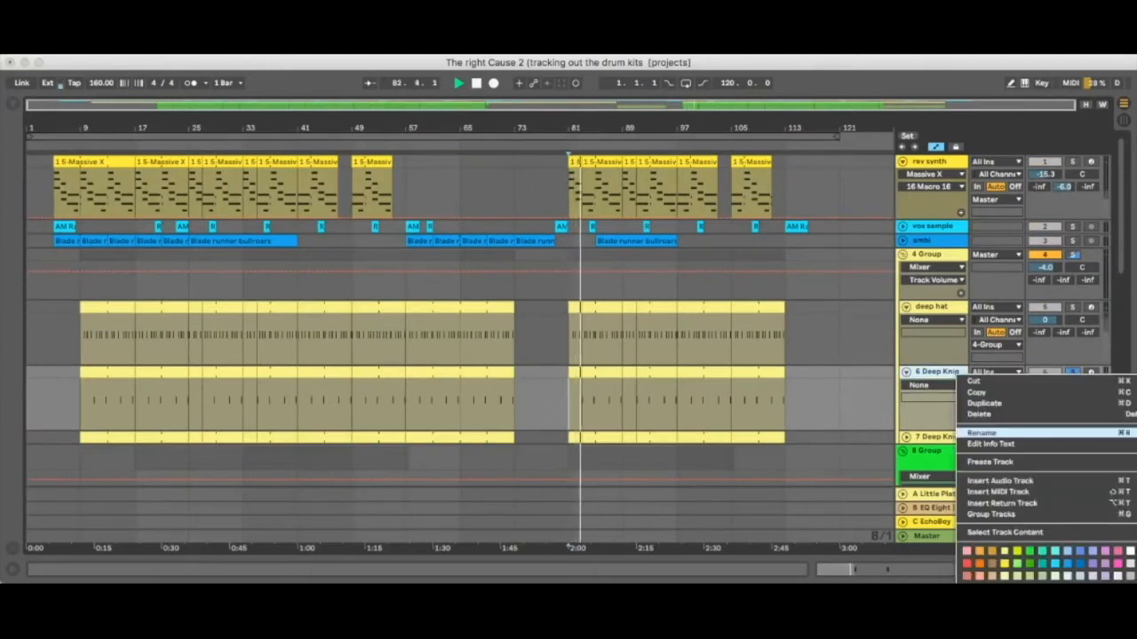
{"action": "left_click", "coordinate": [977, 431]}
{"action": "type", "text": "deep c"}
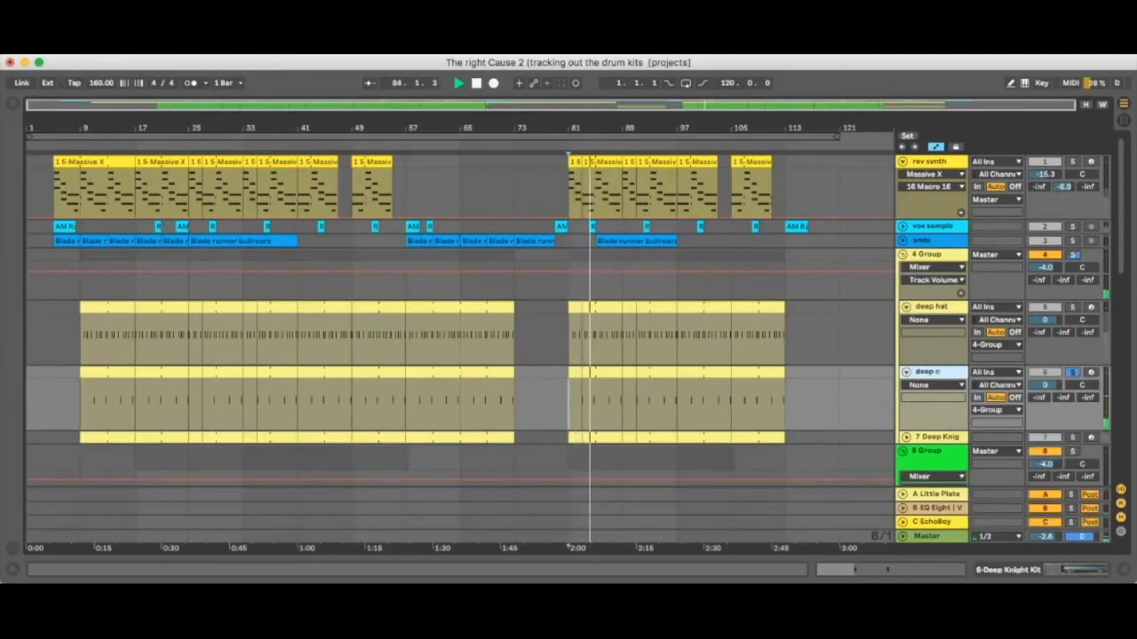
{"action": "type", "text": "ap verti"}
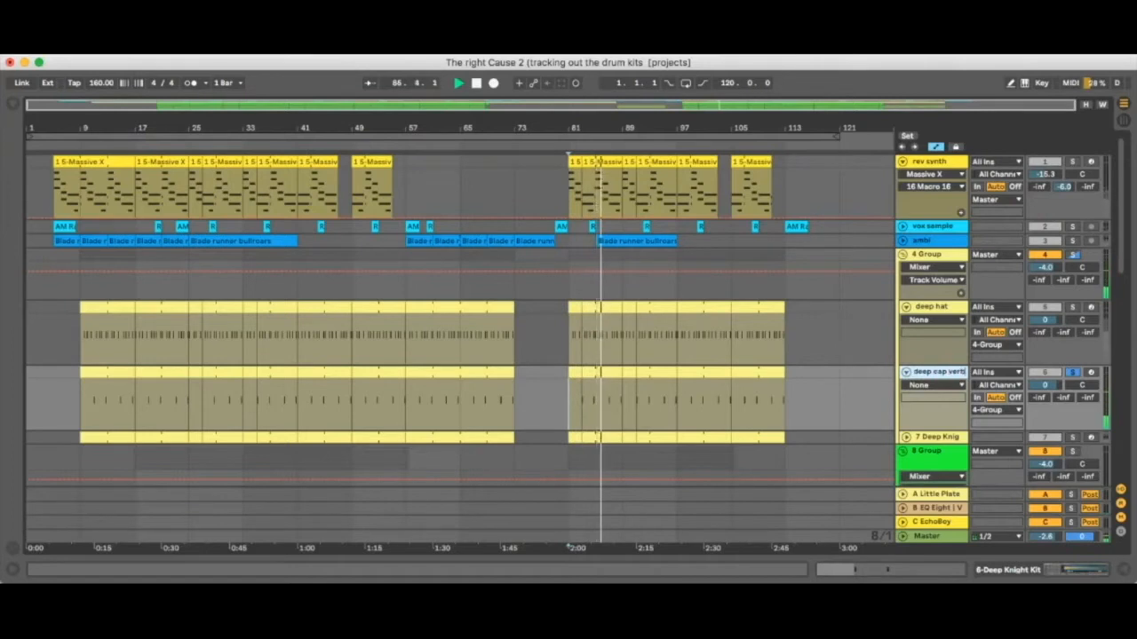
{"action": "key", "text": "Return"}
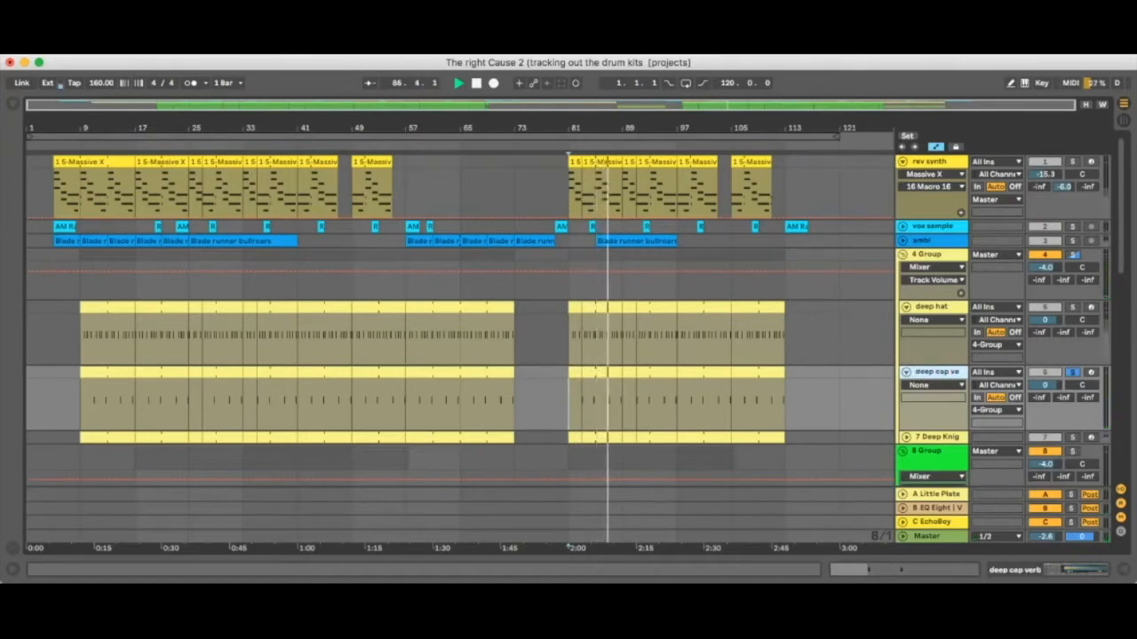
{"action": "key", "text": "space"}
- Correct the misspelled name of track 6 to "deep clap verb"
{"action": "scroll", "coordinate": [569, 319], "scroll_direction": "down", "scroll_amount": 2}
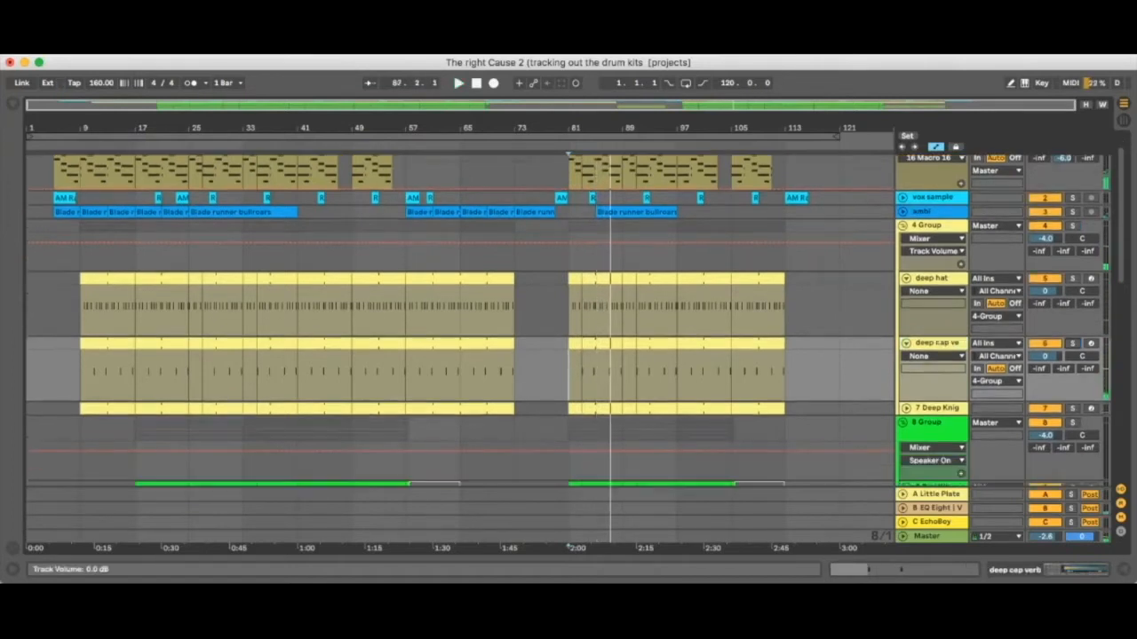
{"action": "right_click", "coordinate": [950, 342]}
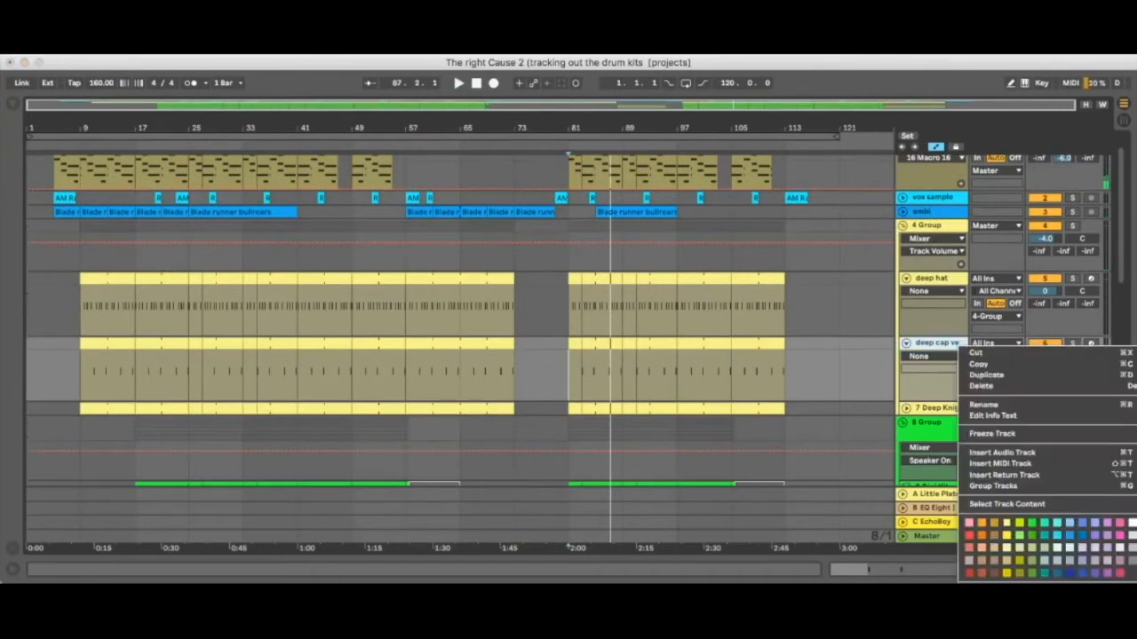
{"action": "left_click", "coordinate": [986, 405]}
{"action": "key", "text": "Return"}
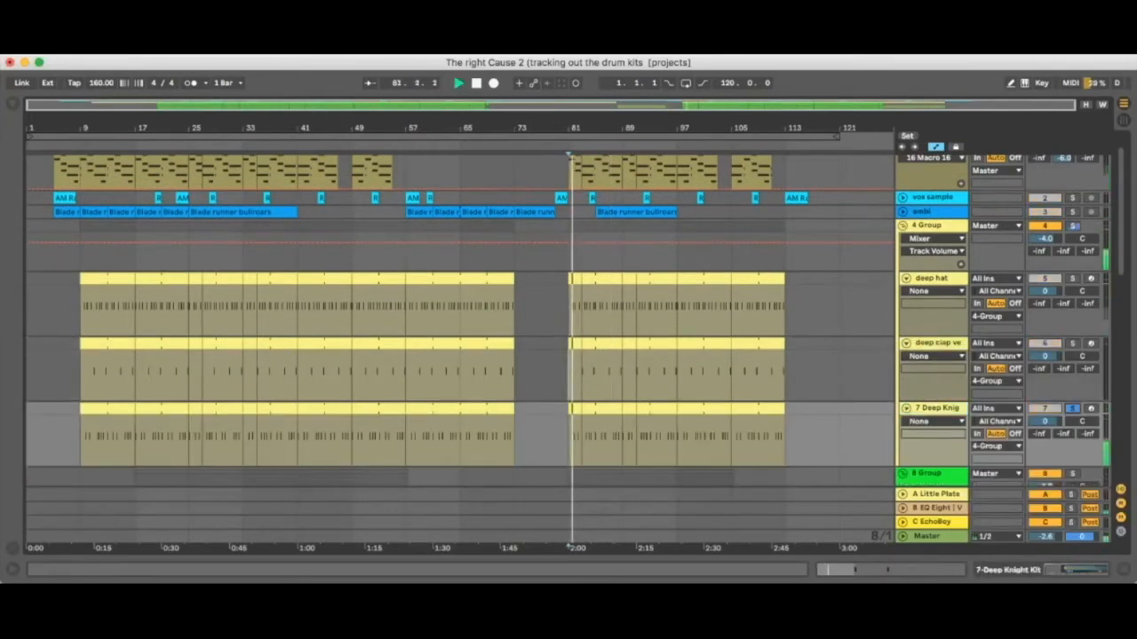
- Rename track 7 of the Deep Knight Kit to "Deep knock kick" and take it out of solo
{"action": "key", "text": "space"}
{"action": "key", "text": "super+r"}
{"action": "type", "text": "Deep knock kick"}
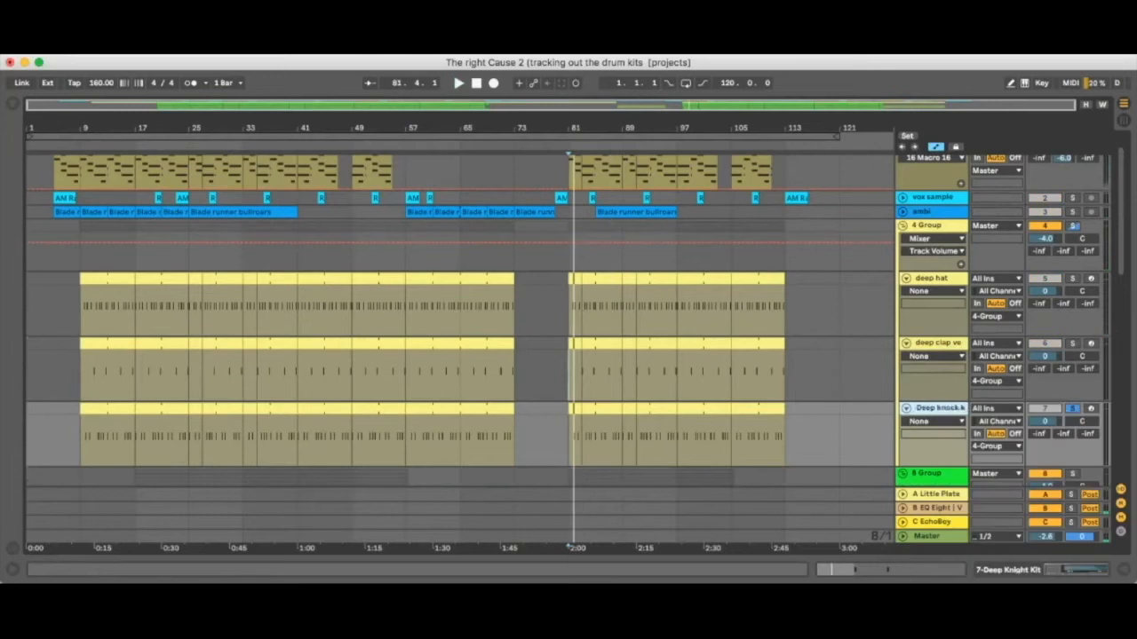
{"action": "key", "text": "Return"}
{"action": "left_click", "coordinate": [1072, 409]}
- Audition the first Digi Kit track in the 8 Group and rename it "# Digi squeal effect"
{"action": "scroll", "coordinate": [937, 355], "scroll_direction": "down", "scroll_amount": 5}
{"action": "key", "text": "space"}
{"action": "key", "text": "space"}
{"action": "left_click", "coordinate": [937, 372]}
{"action": "key", "text": "super+r"}
{"action": "type", "text": "# Digi sqeal"}
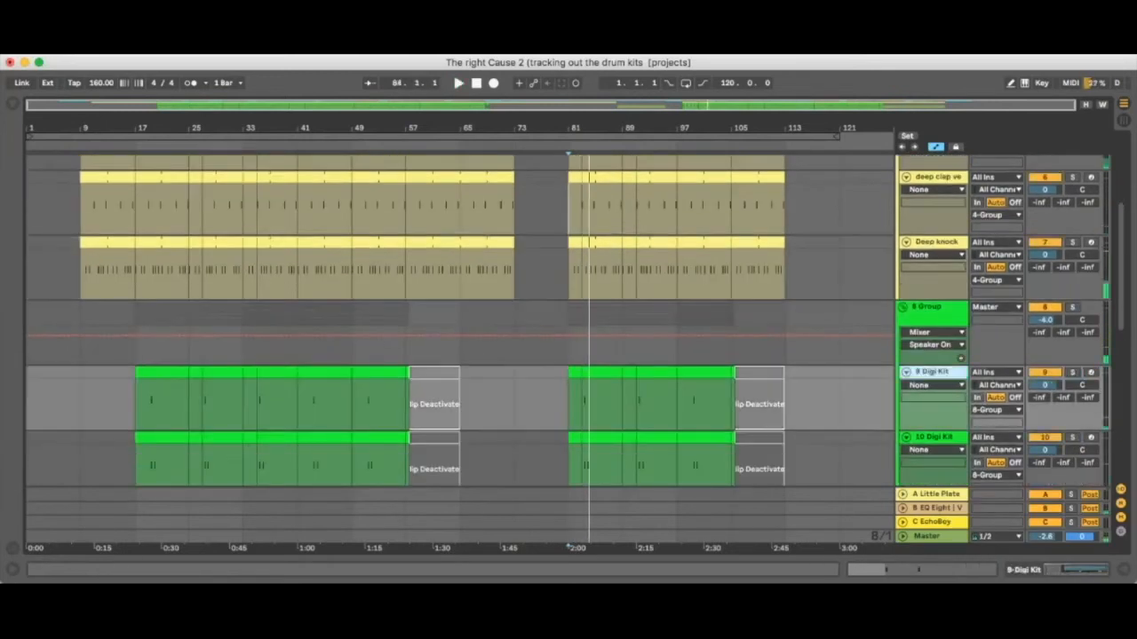
{"action": "key", "text": "BackSpace"}
{"action": "key", "text": "BackSpace"}
{"action": "key", "text": "BackSpace"}
{"action": "type", "text": "ueal effect"}
{"action": "key", "text": "Return"}
{"action": "right_click", "coordinate": [921, 371]}
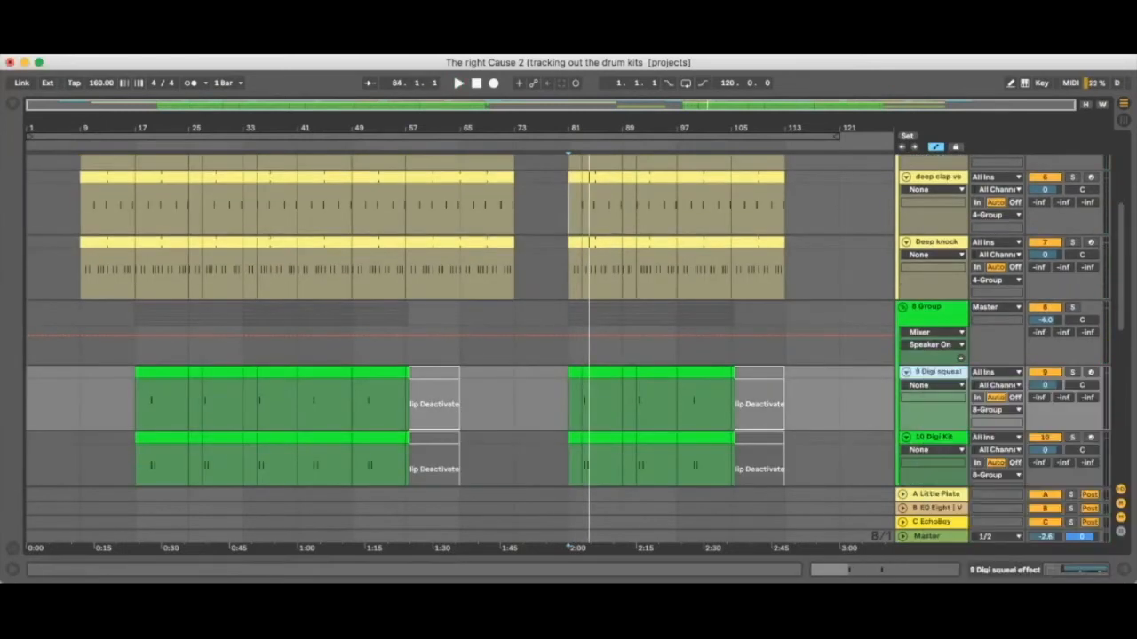
- Audition Digi Kit track 10 in solo and rename it "# Digi tough clap"
{"action": "scroll", "coordinate": [937, 356], "scroll_direction": "up", "scroll_amount": 5}
{"action": "scroll", "coordinate": [937, 355], "scroll_direction": "down", "scroll_amount": 6}
{"action": "left_click", "coordinate": [1072, 388]}
{"action": "key", "text": "space"}
{"action": "key", "text": "space"}
{"action": "left_click", "coordinate": [937, 388]}
{"action": "key", "text": "super+r"}
{"action": "type", "text": "# Digi tough clap"}
{"action": "key", "text": "Return"}
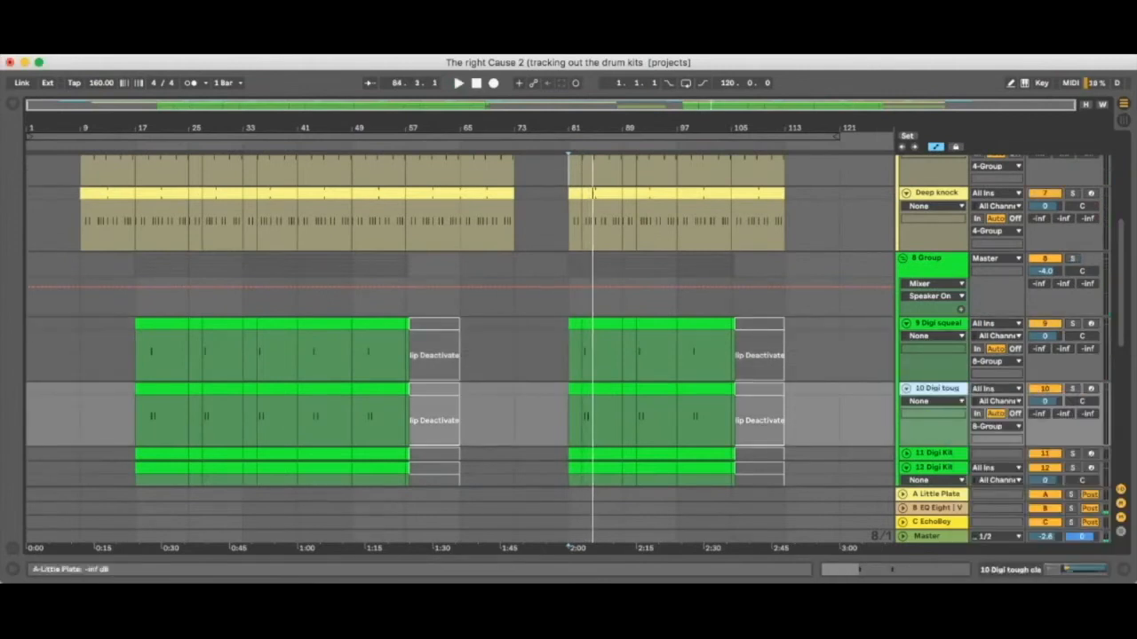
- Audition Digi Kit track 11 in solo and rename it "# Digi body clap"
{"action": "scroll", "coordinate": [937, 356], "scroll_direction": "down", "scroll_amount": 5}
{"action": "left_click", "coordinate": [1072, 369]}
{"action": "key", "text": "space"}
{"action": "left_click", "coordinate": [937, 368]}
{"action": "key", "text": "super+r"}
{"action": "type", "text": "# Digi body clap"}
- Audition Digi Kit track 12 in solo and rename it "Digi yol vox"
{"action": "left_click", "coordinate": [1072, 433]}
{"action": "key", "text": "space"}
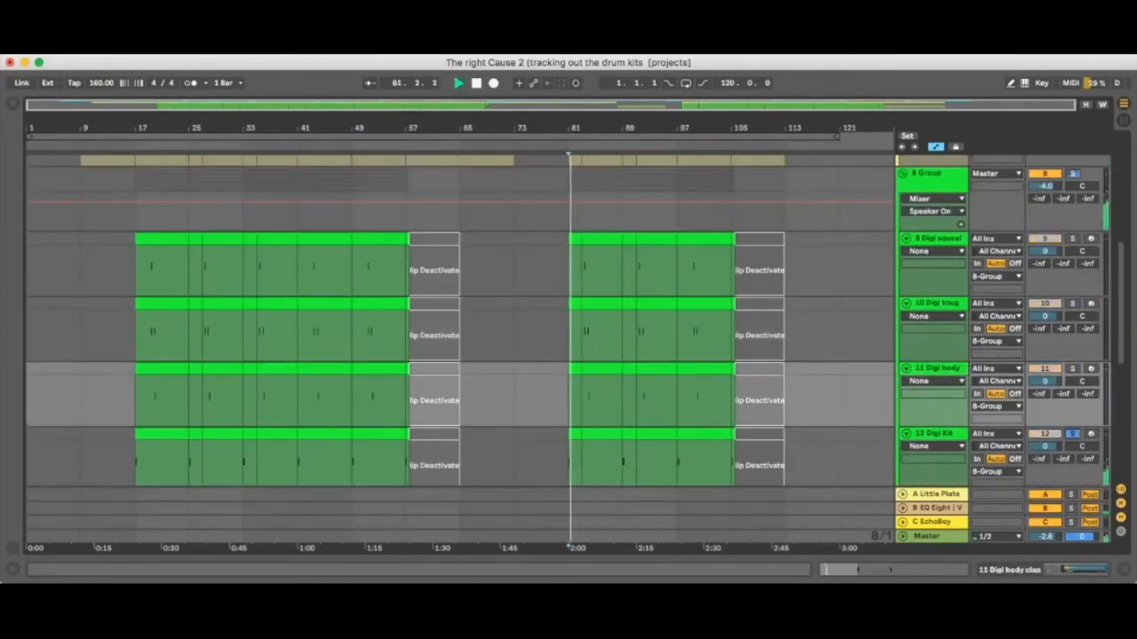
{"action": "left_click", "coordinate": [937, 433]}
{"action": "key", "text": "super+r"}
{"action": "type", "text": "# Digi yol vo"}
{"action": "key", "text": "Return"}
- Show the device chain of the 808 1 track and add the Spectrum audio effect from the browser after its kit
{"action": "scroll", "coordinate": [932, 422], "scroll_direction": "down", "scroll_amount": 10}
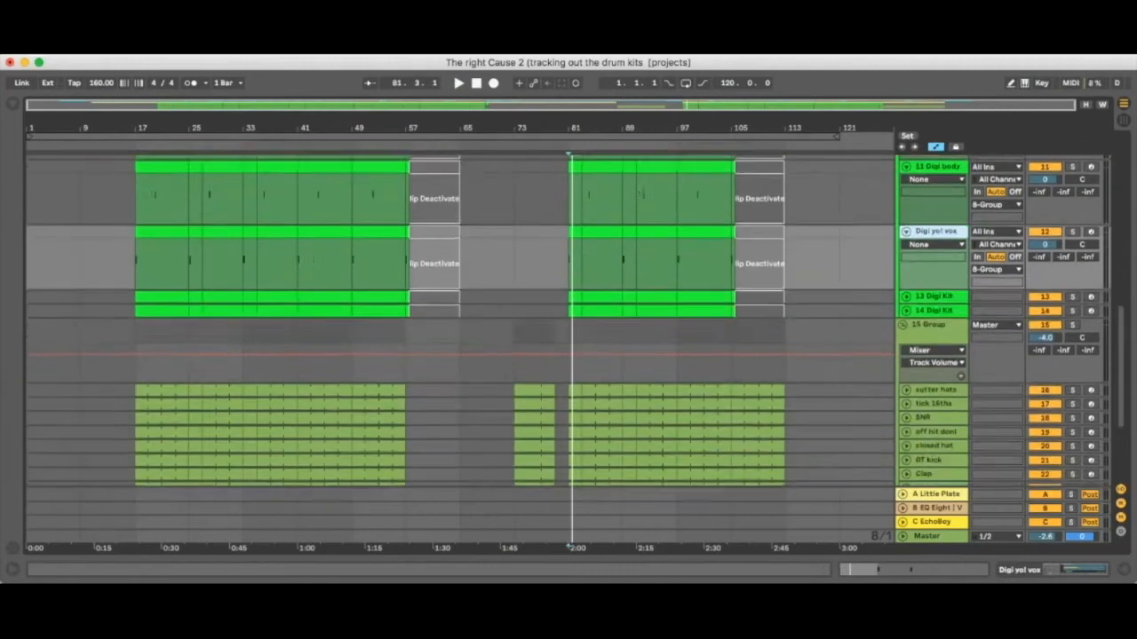
{"action": "left_click", "coordinate": [932, 418]}
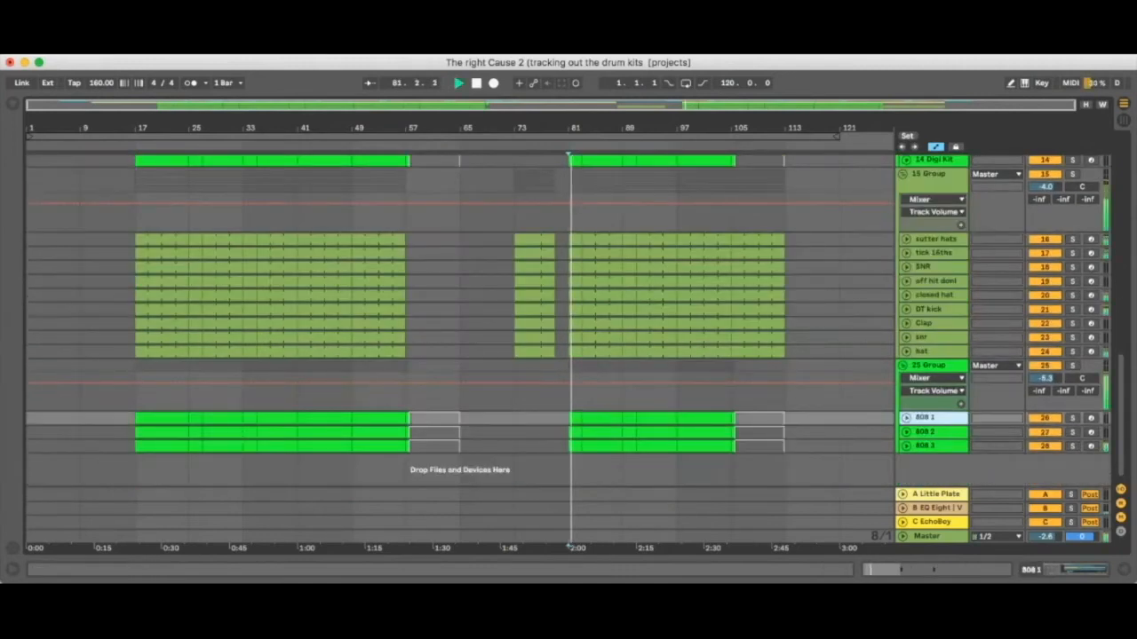
{"action": "key", "text": "shift+Tab"}
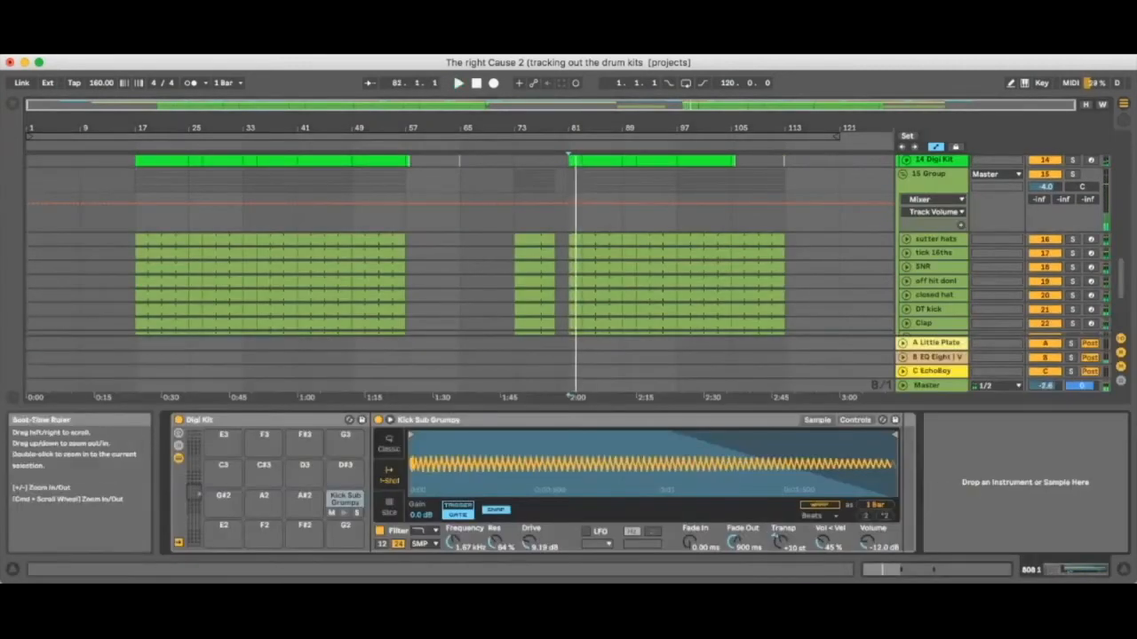
{"action": "key", "text": "super+alt+b"}
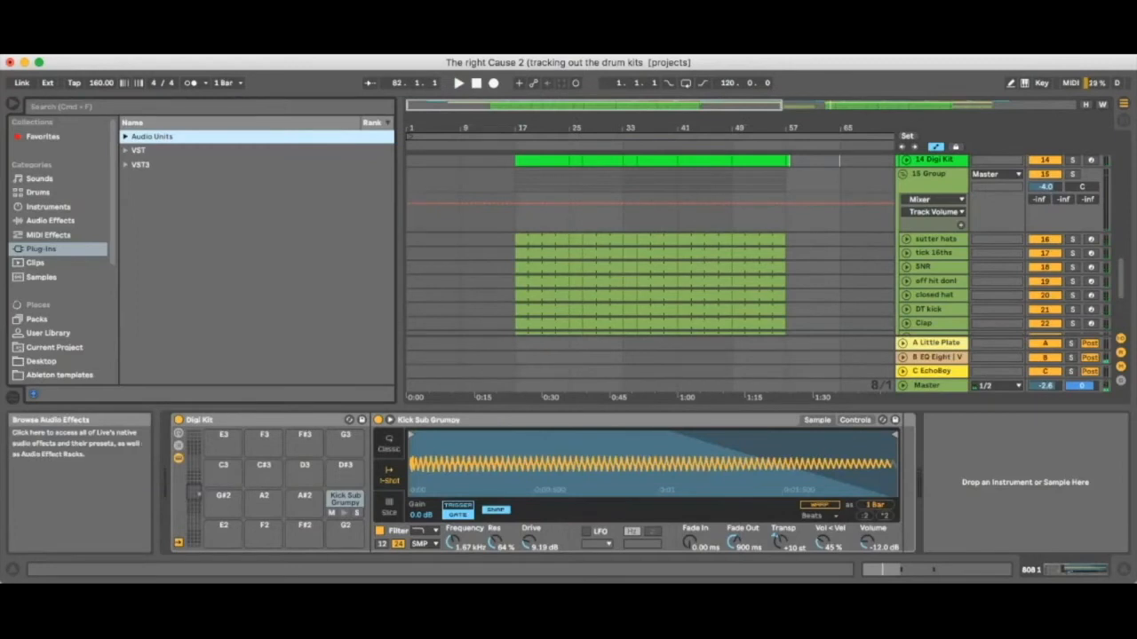
{"action": "scroll", "coordinate": [53, 230], "scroll_direction": "down", "scroll_amount": 3}
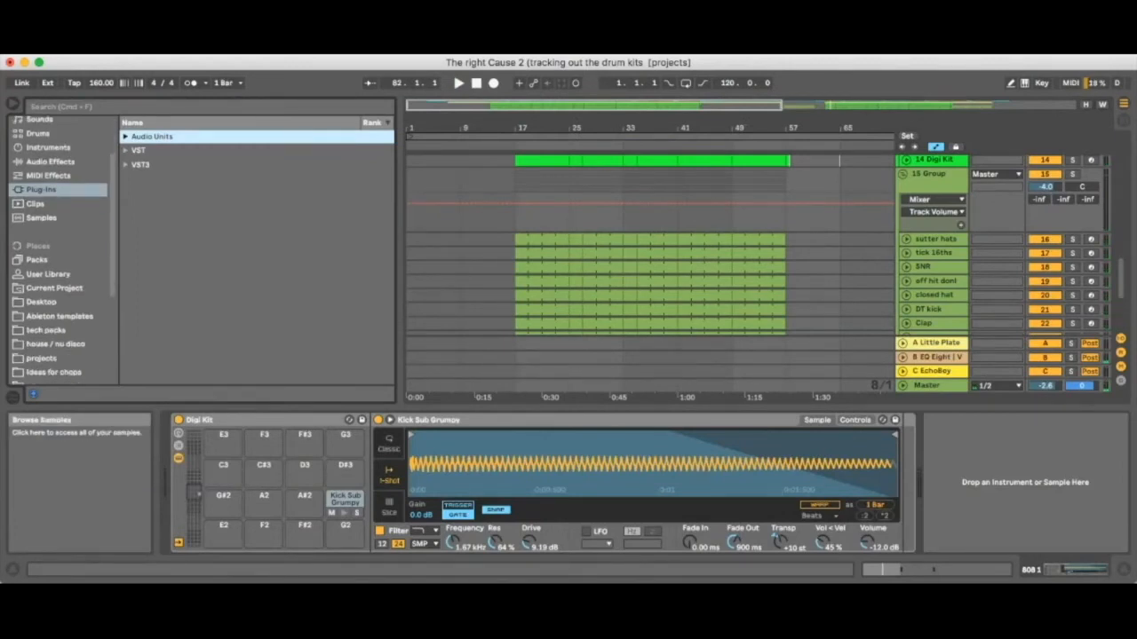
{"action": "scroll", "coordinate": [53, 249], "scroll_direction": "down", "scroll_amount": 2}
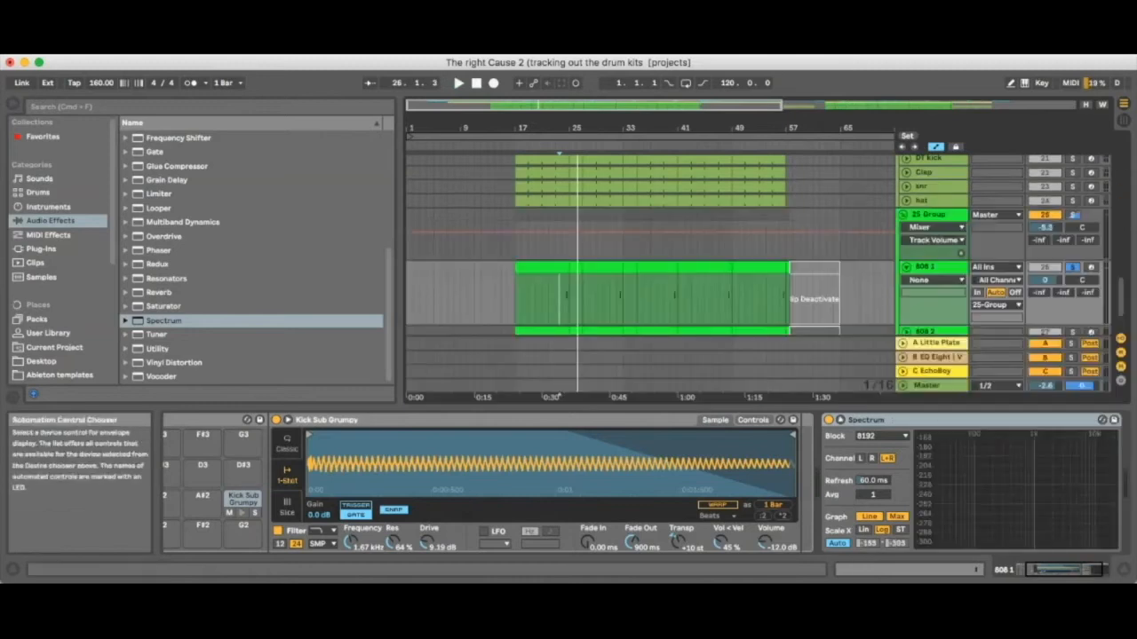
- Rename the 808 1 track to "808 1 E1" to record its note
{"action": "right_click", "coordinate": [946, 266]}
{"action": "left_click", "coordinate": [977, 325]}
{"action": "left_click", "coordinate": [938, 267]}
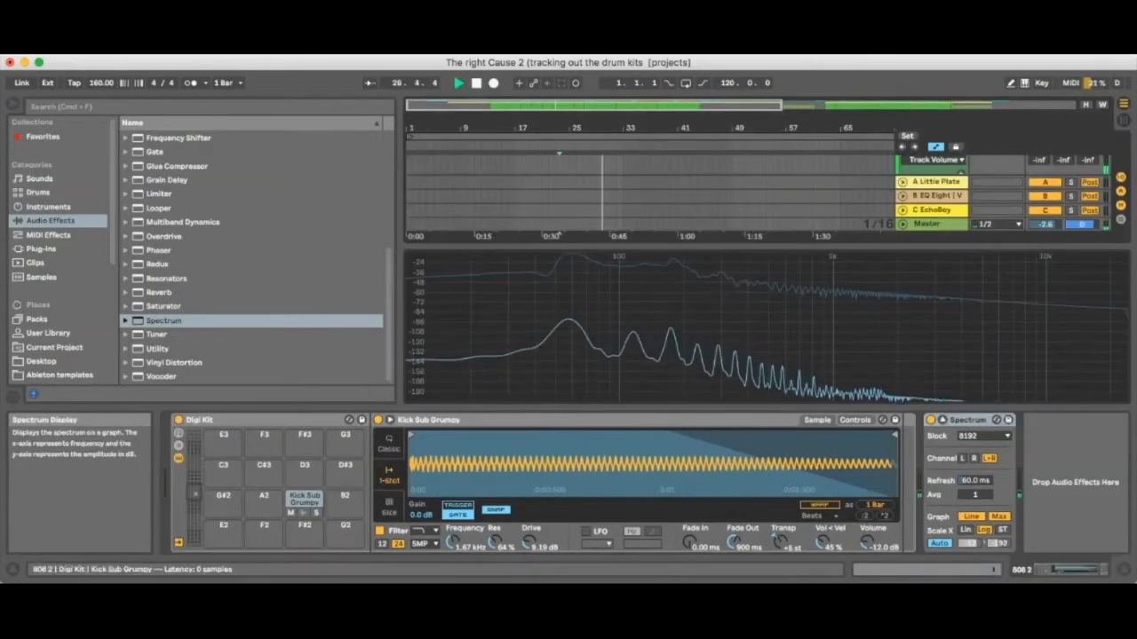
- Stop playback, turn off automatic range in the 808 2 track's Spectrum and inspect the note of its bass peak
{"action": "key", "text": "space"}
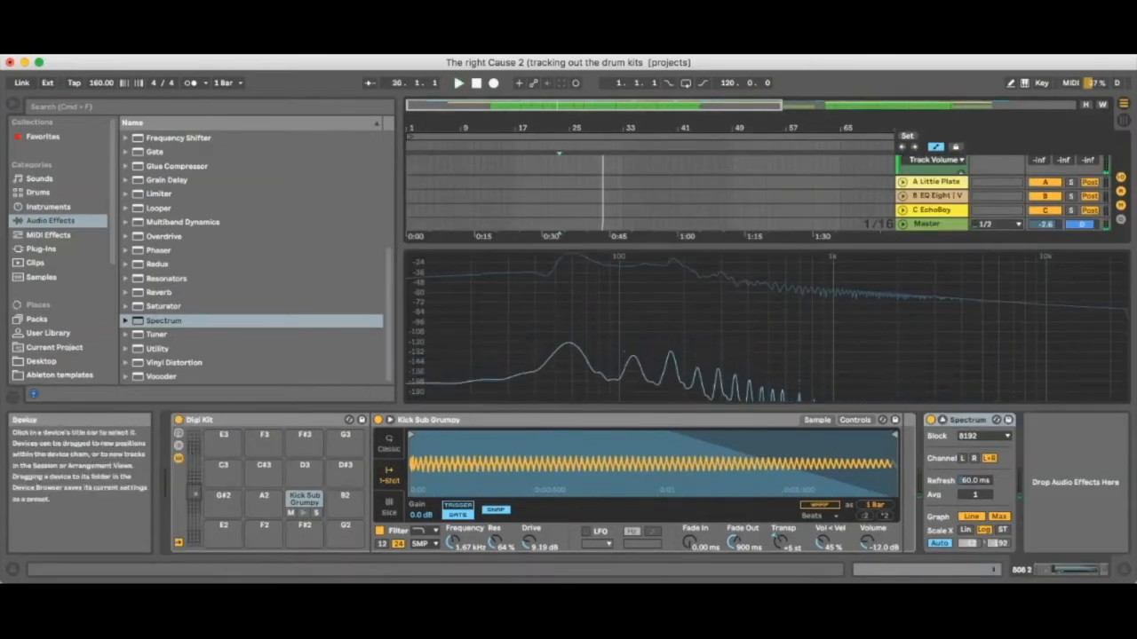
{"action": "left_click", "coordinate": [940, 544]}
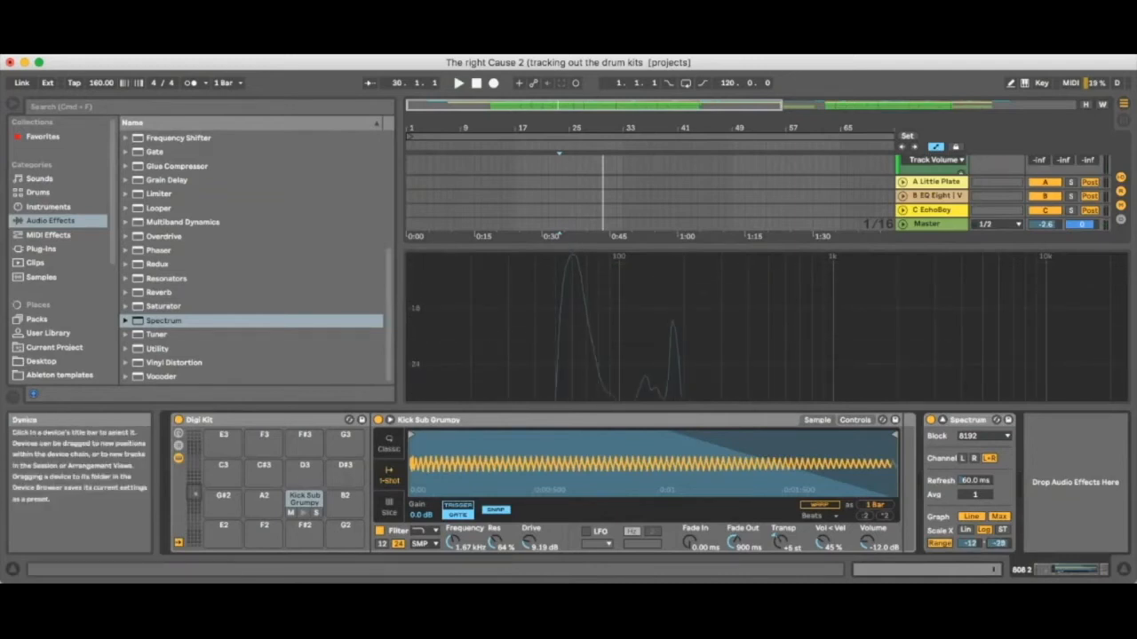
{"action": "mouse_move", "coordinate": [610, 311]}
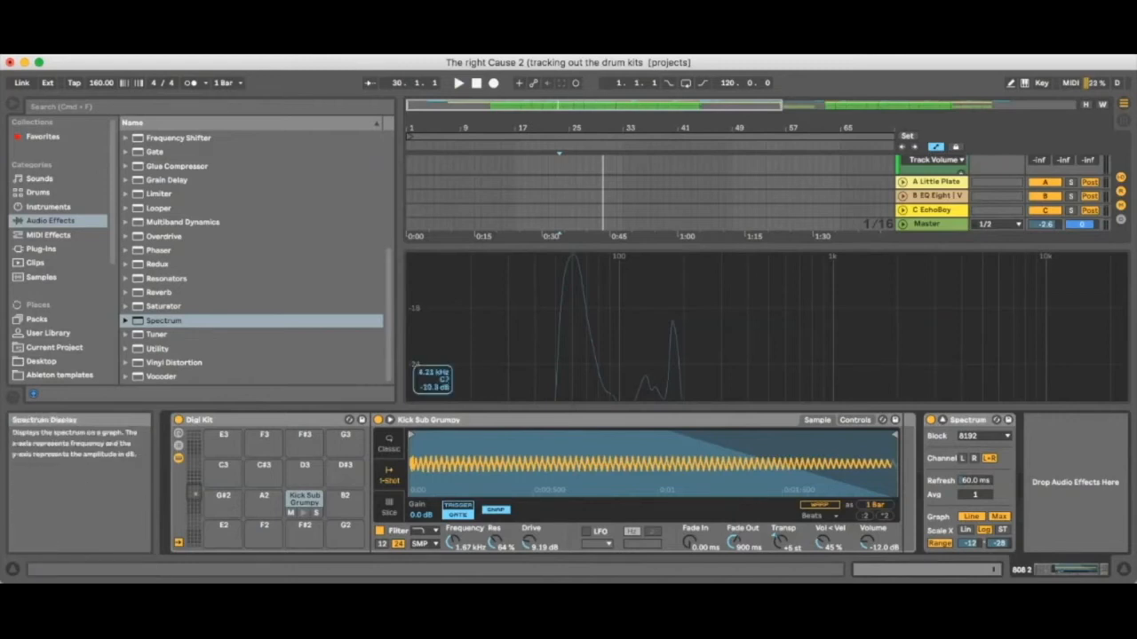
- Collapse the enlarged Spectrum display and rename the 808 2 track to "808 2 B1"
{"action": "double_click", "coordinate": [950, 318]}
{"action": "right_click", "coordinate": [943, 279]}
{"action": "left_click", "coordinate": [966, 343]}
{"action": "type", "text": "B1"}
{"action": "key", "text": "Return"}
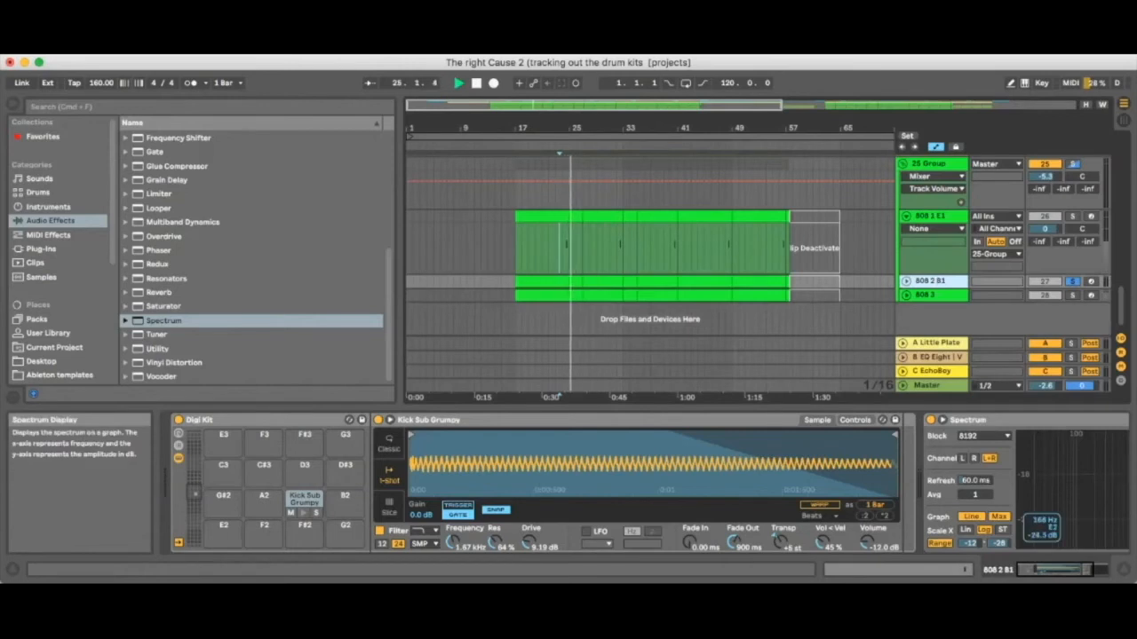
- Correct the note in the 808 2 track's name so that it reads "808 2 B0"
{"action": "right_click", "coordinate": [951, 280]}
{"action": "left_click", "coordinate": [974, 344]}
{"action": "key", "text": "BackSpace"}
{"action": "type", "text": "0"}
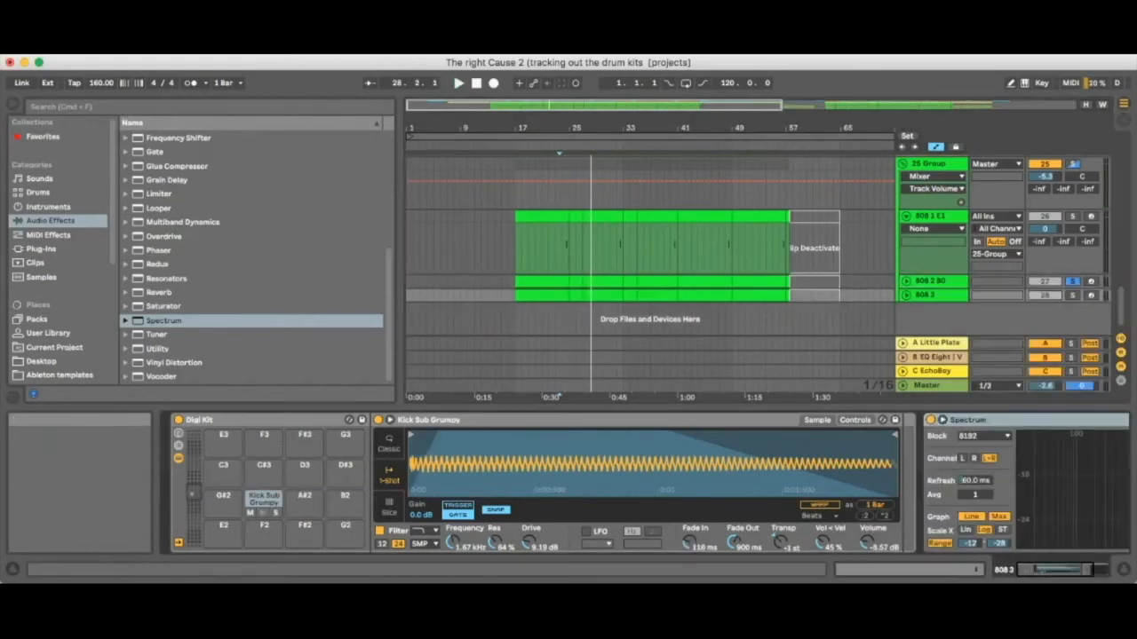
- Unfold the 808 3 track, play it soloed from bar 17 and open its name for editing
{"action": "left_click", "coordinate": [906, 295]}
{"action": "left_click", "coordinate": [569, 147]}
{"action": "key", "text": "space"}
{"action": "left_click", "coordinate": [515, 148]}
{"action": "left_click", "coordinate": [1072, 295]}
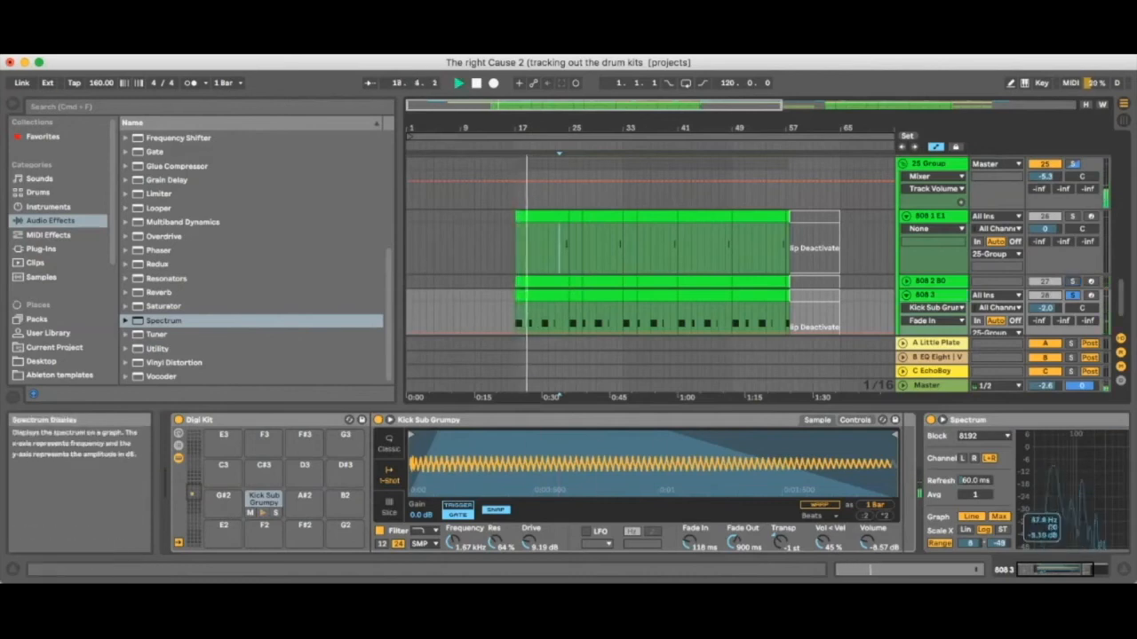
{"action": "right_click", "coordinate": [930, 295]}
{"action": "left_click", "coordinate": [954, 358]}
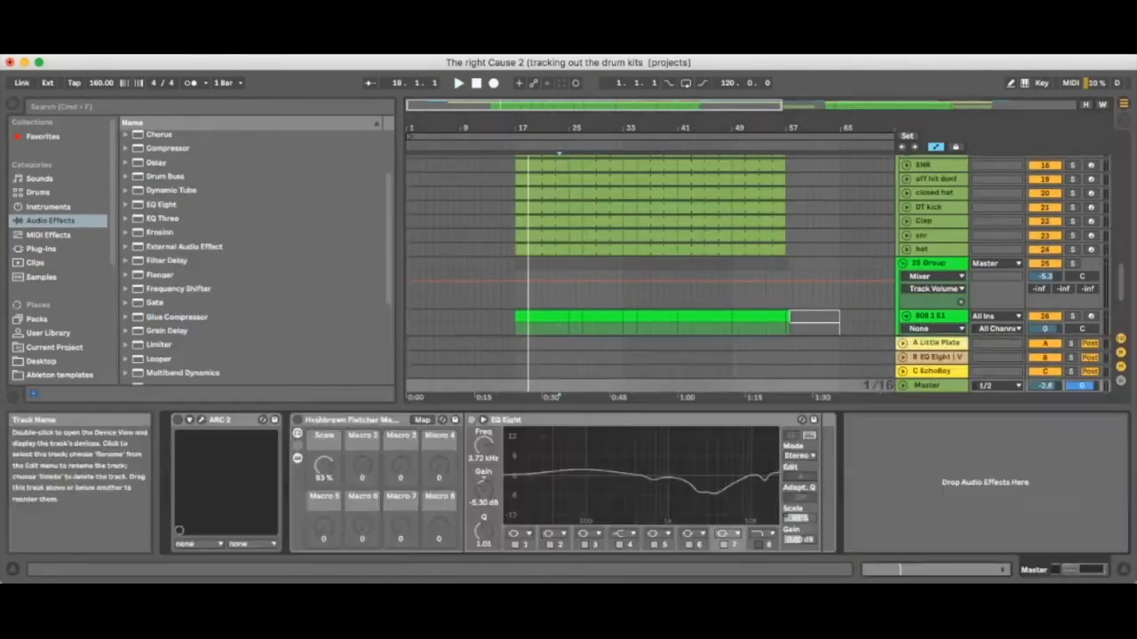
- Rename the group track holding the 808 tracks to "808s"
{"action": "right_click", "coordinate": [933, 384]}
{"action": "left_click", "coordinate": [960, 441]}
{"action": "type", "text": "808s"}
{"action": "key", "text": "Return"}
{"action": "key", "text": "space"}
{"action": "left_click", "coordinate": [1072, 192]}
{"action": "right_click", "coordinate": [933, 191]}
{"action": "left_click", "coordinate": [959, 249]}
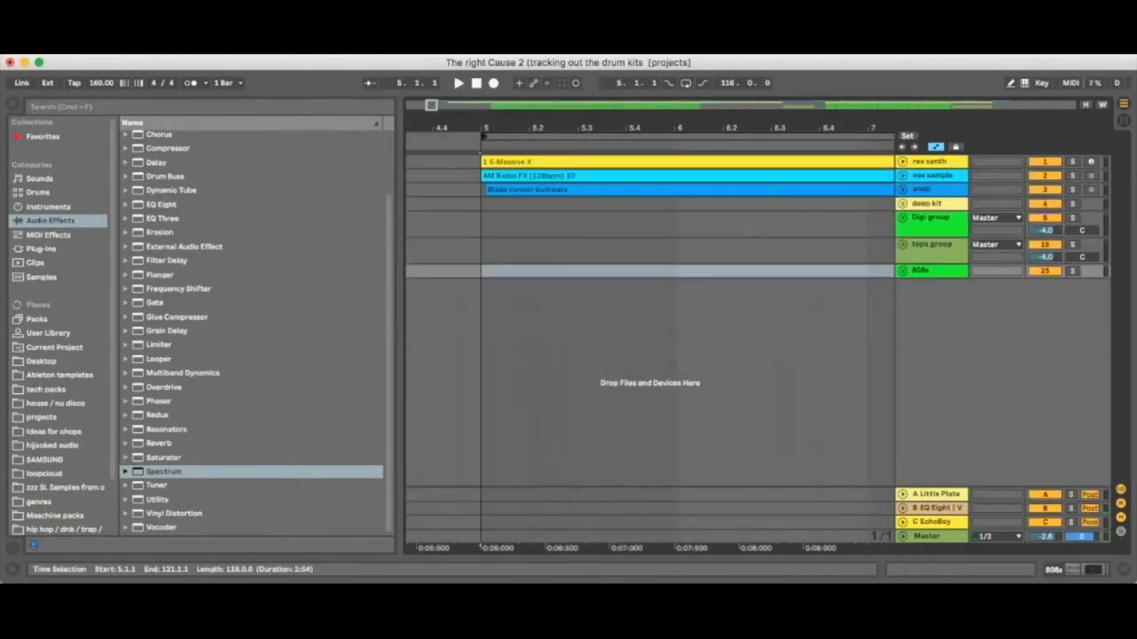
- Set the arrangement's fixed grid to 1/4 and move the loop start back to 4.4.1
{"action": "right_click", "coordinate": [493, 223]}
{"action": "left_click", "coordinate": [457, 329]}
{"action": "right_click", "coordinate": [456, 329]}
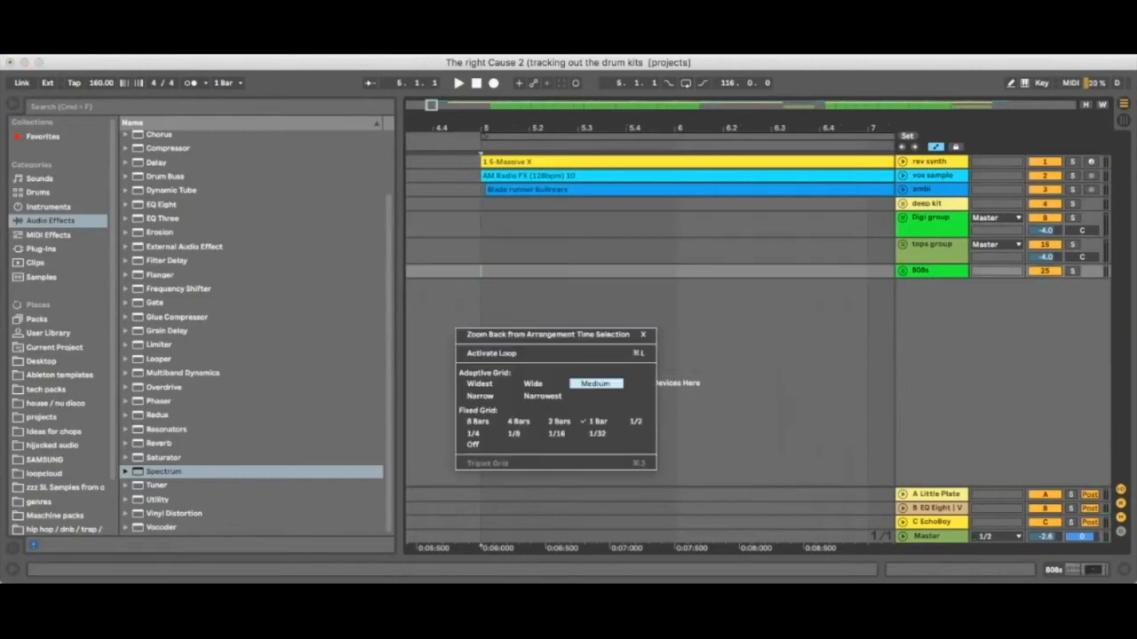
{"action": "left_click", "coordinate": [473, 434]}
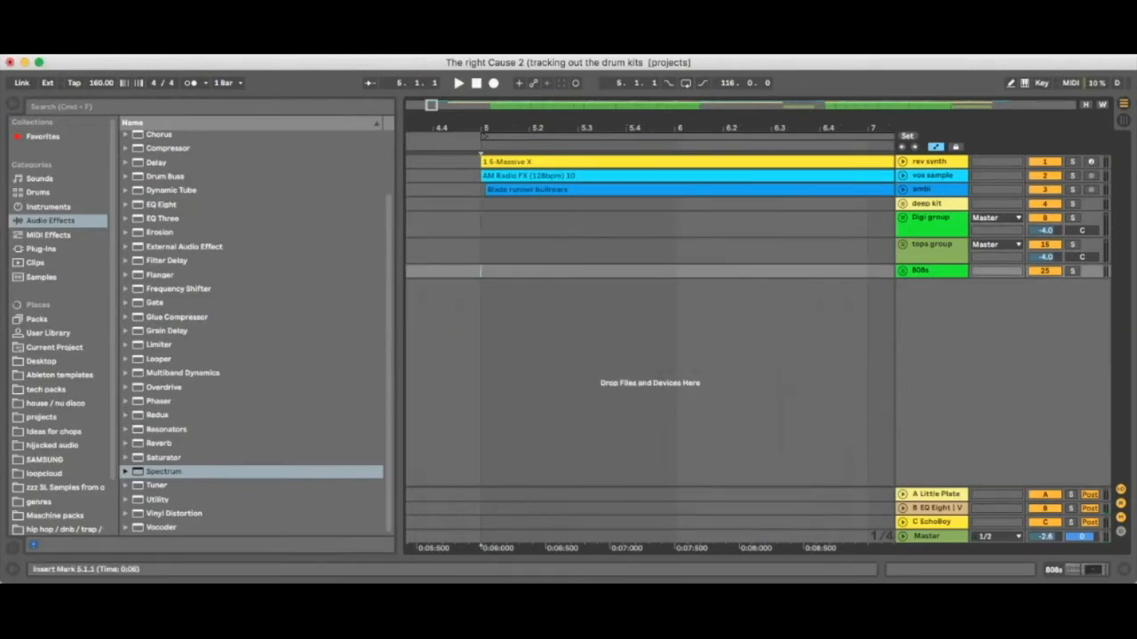
{"action": "left_click_drag", "start_coordinate": [484, 137], "coordinate": [410, 29]}
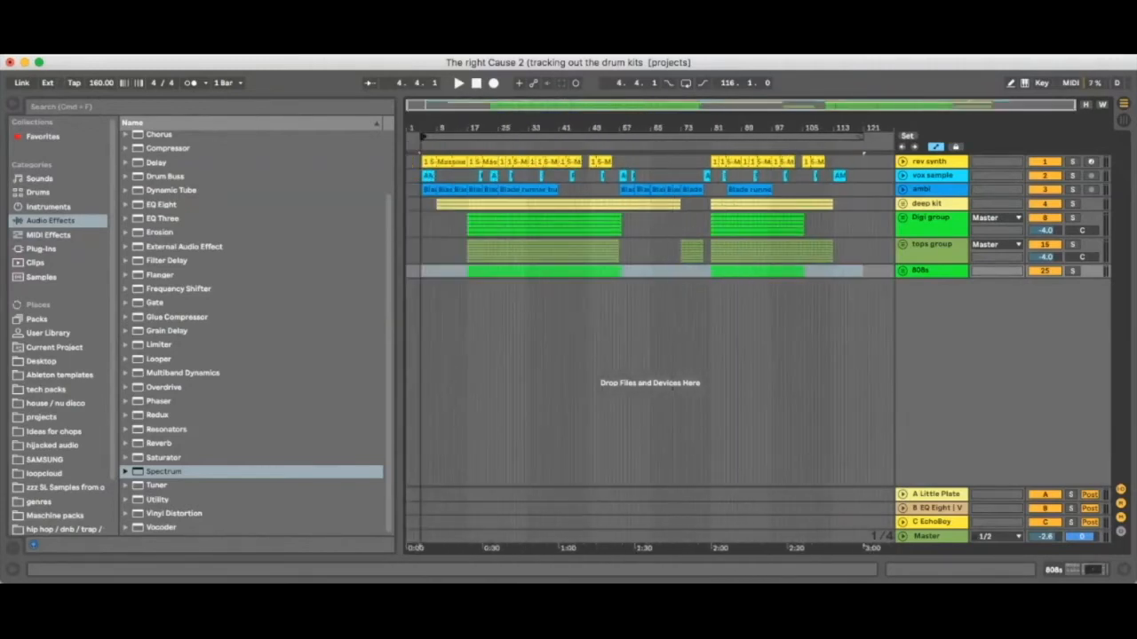
- Play the end of the song and extend the loop end to bar 129, giving a loop length of 124.1.0
{"action": "left_click", "coordinate": [838, 147]}
{"action": "mouse_move", "coordinate": [854, 128]}
{"action": "left_mouse_down"}
{"action": "mouse_move", "coordinate": [827, 167]}
{"action": "mouse_move", "coordinate": [677, 174]}
{"action": "left_mouse_up"}
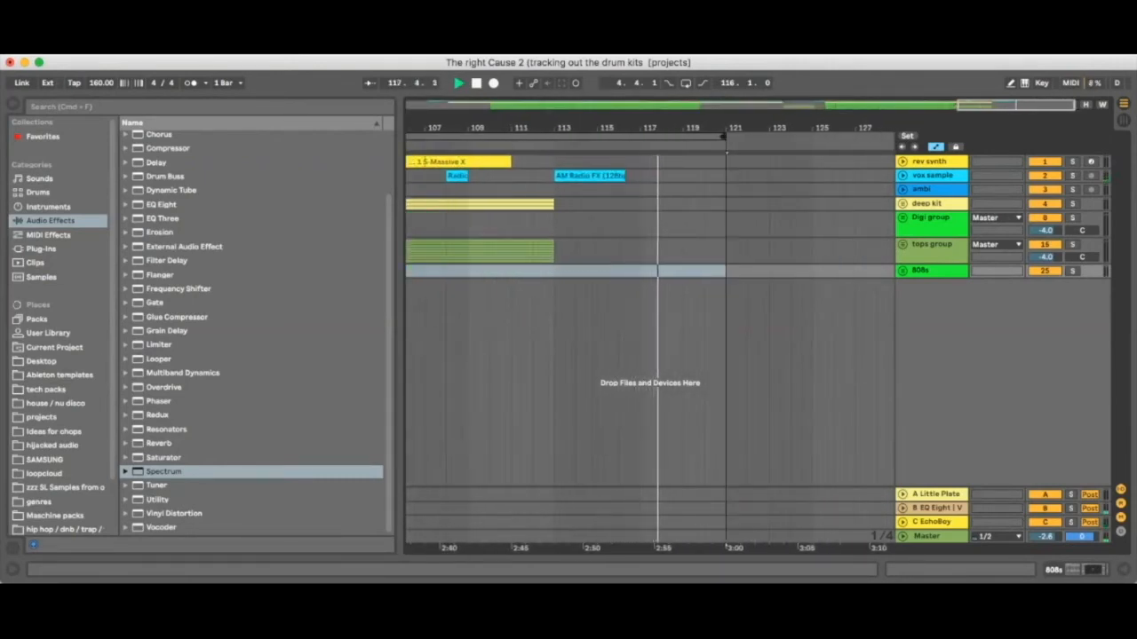
{"action": "left_click_drag", "start_coordinate": [724, 137], "coordinate": [812, 137]}
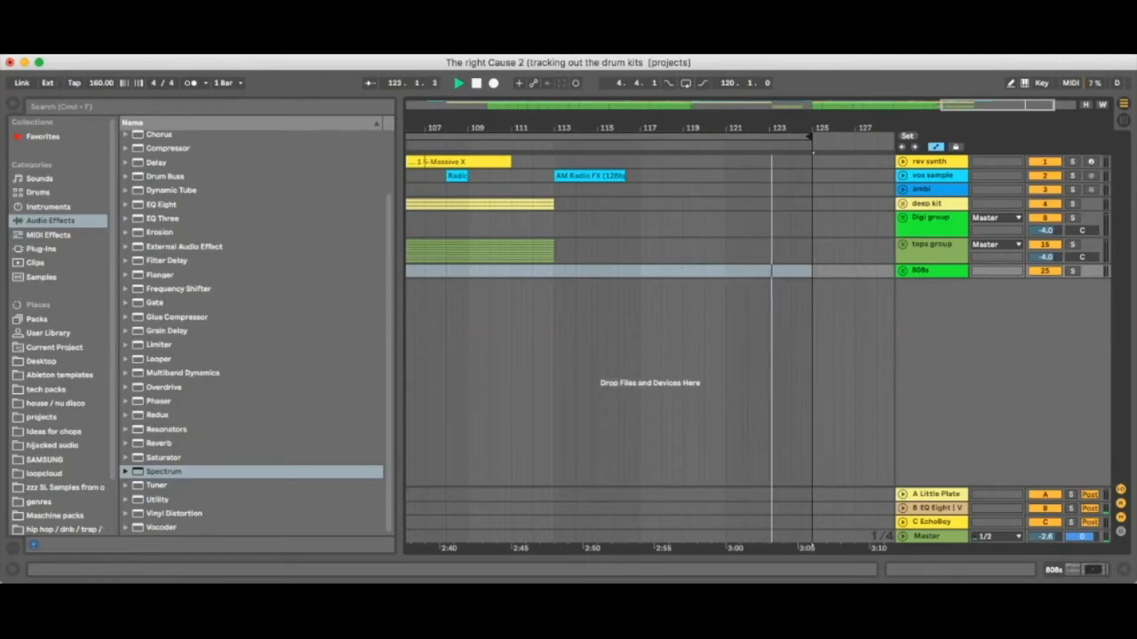
{"action": "left_click_drag", "start_coordinate": [812, 136], "coordinate": [860, 137]}
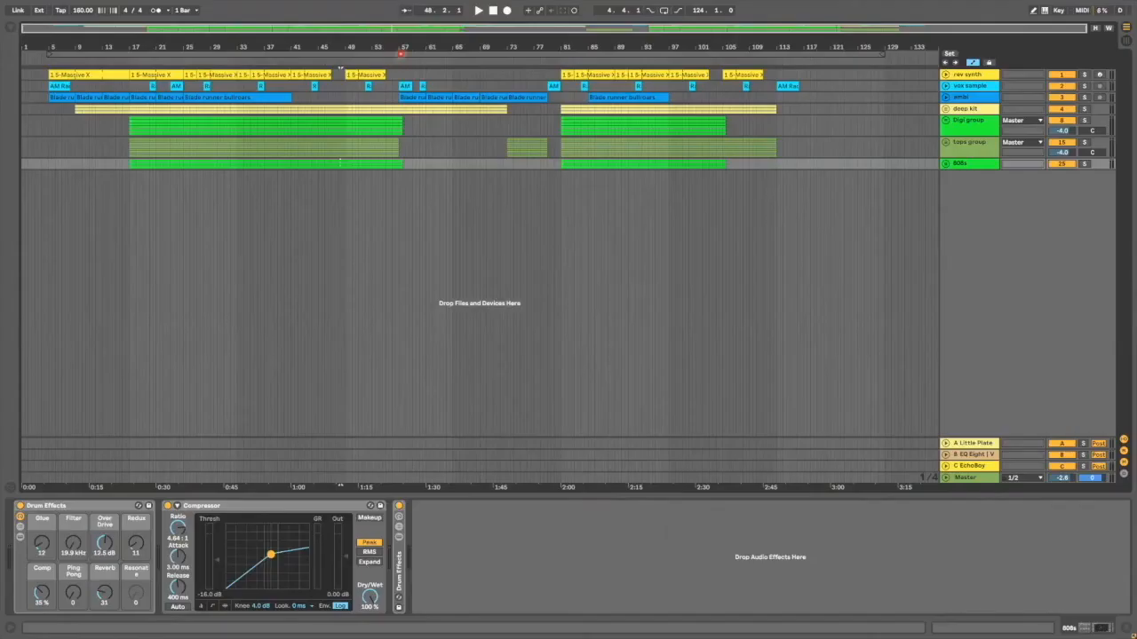
- Select the looped range across all tracks and set up an audio export that renders All Individual Tracks
{"action": "key", "text": "ctrl+a"}
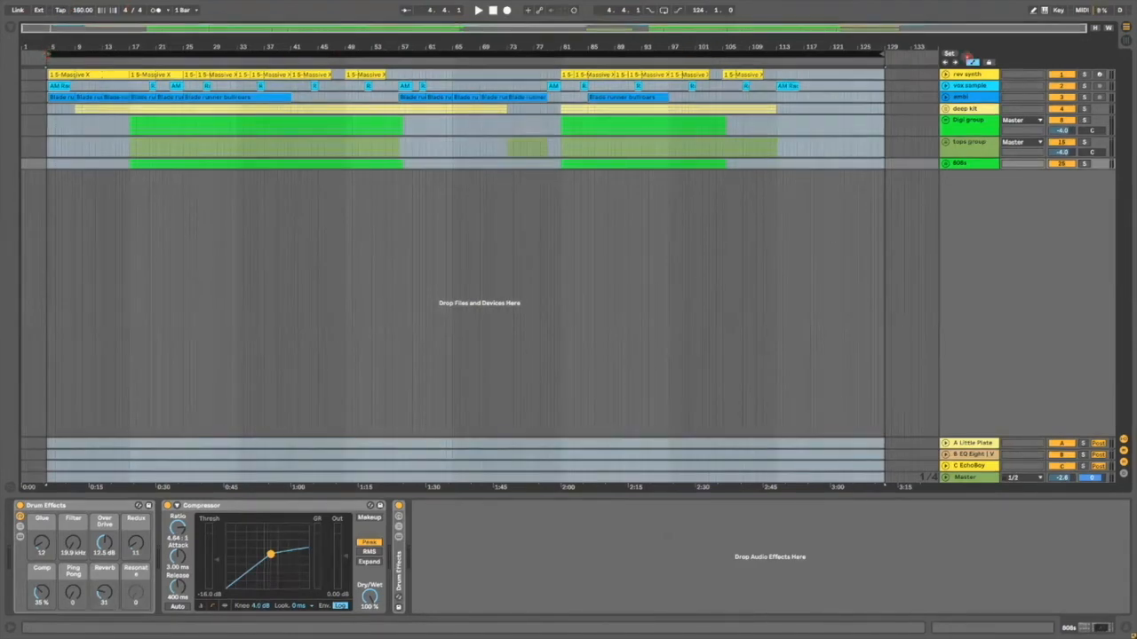
{"action": "left_click", "coordinate": [67, 7]}
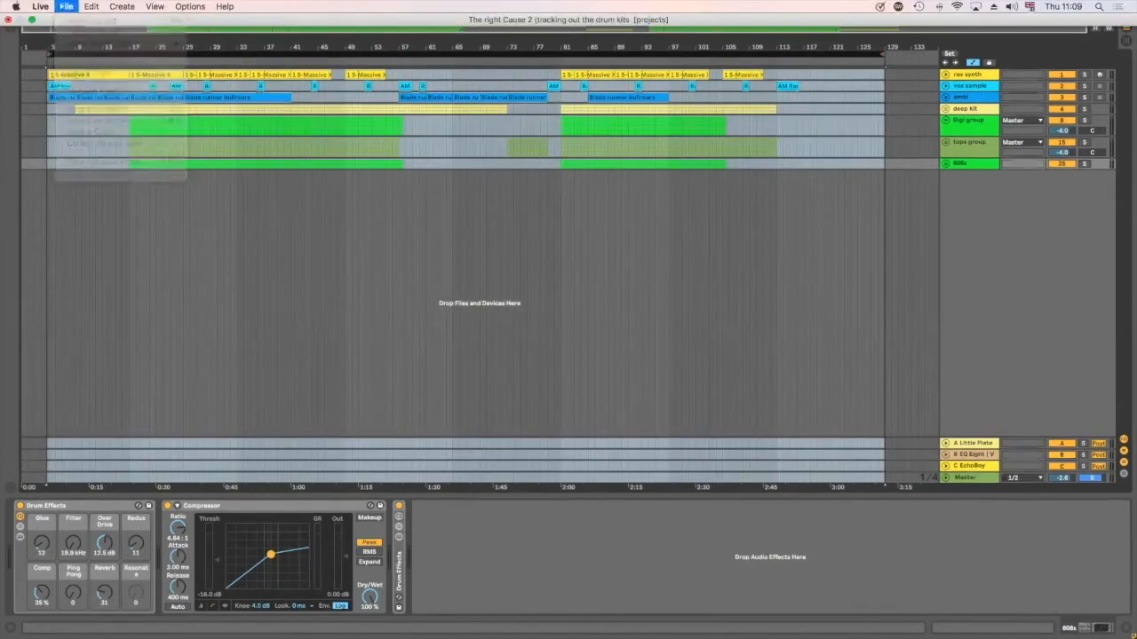
{"action": "left_click", "coordinate": [105, 160]}
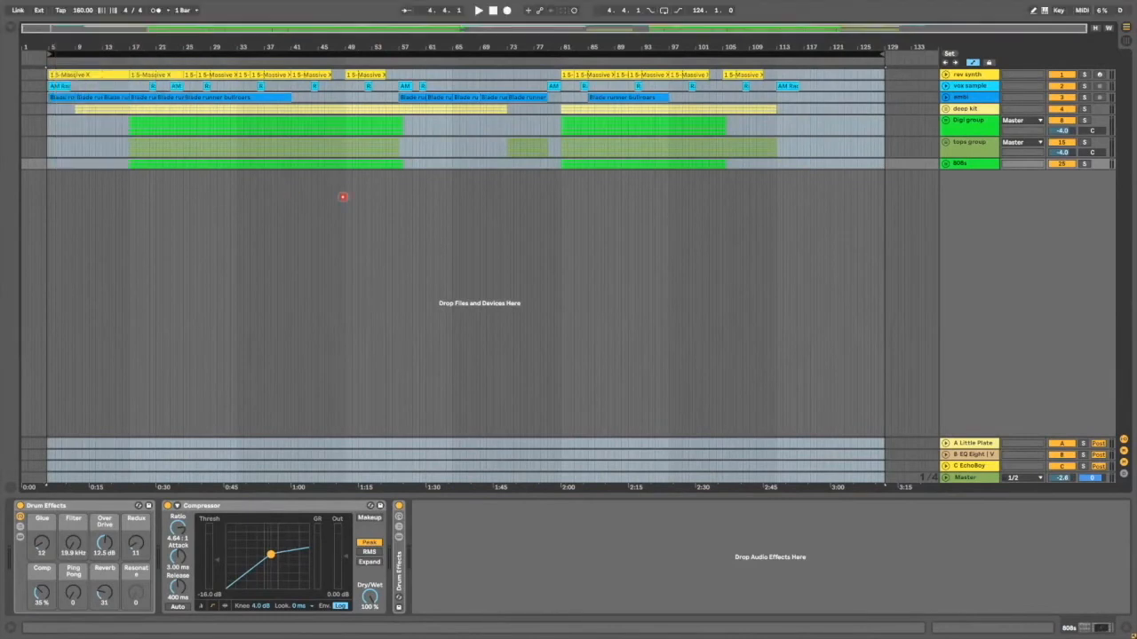
{"action": "left_click", "coordinate": [603, 151]}
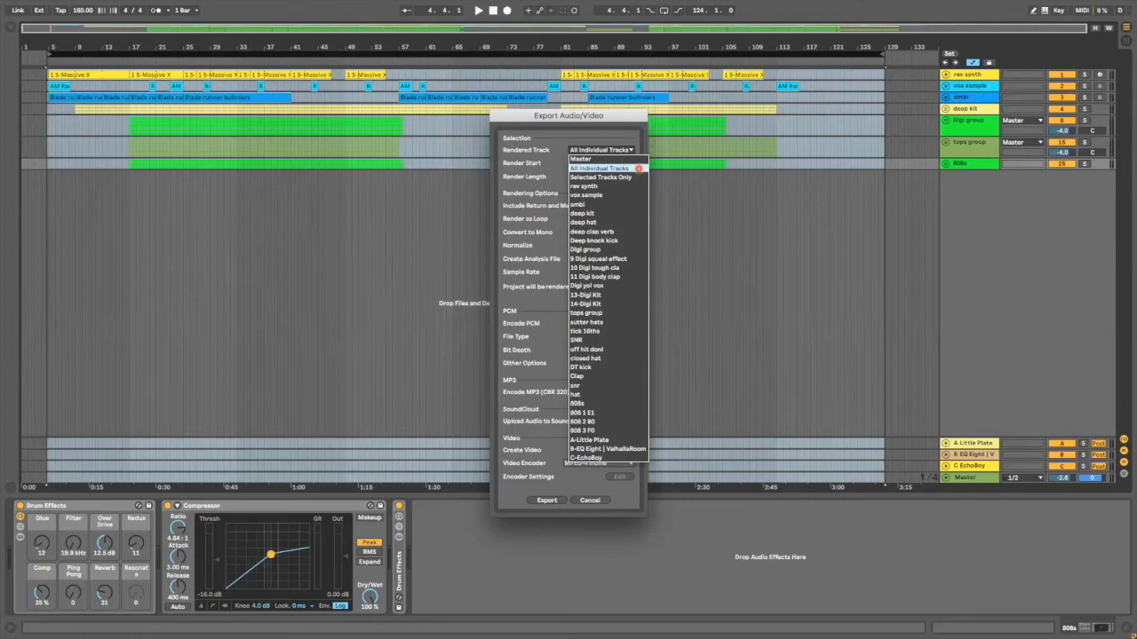
{"action": "left_click", "coordinate": [638, 168]}
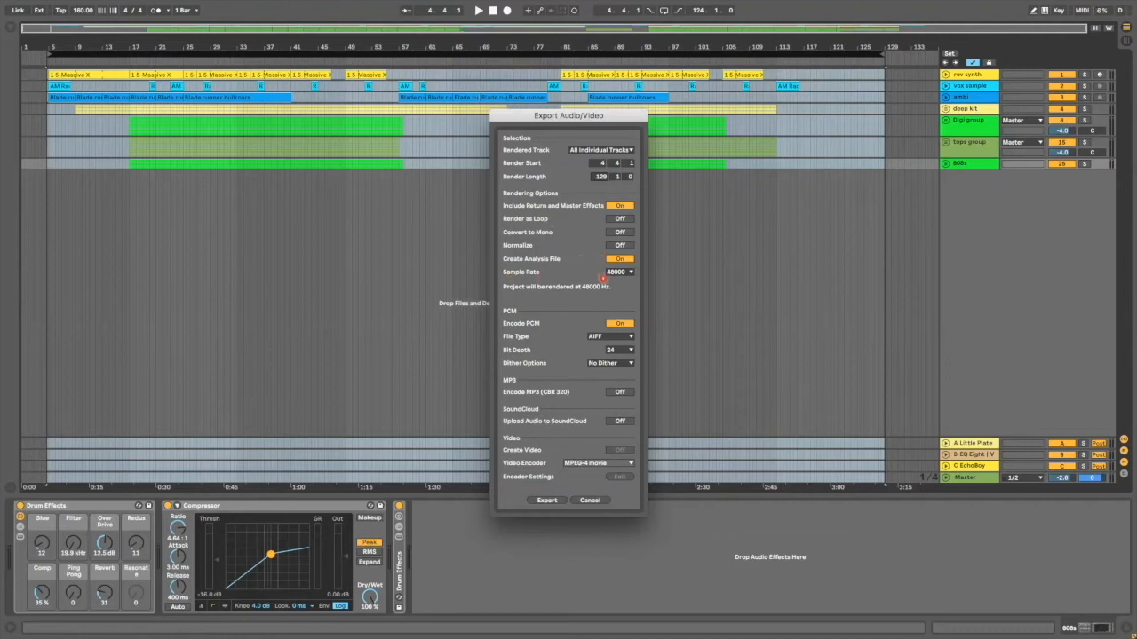
- Choose a 48000 sample rate and the AIFF file type, and proceed with the export
{"action": "left_click", "coordinate": [631, 272]}
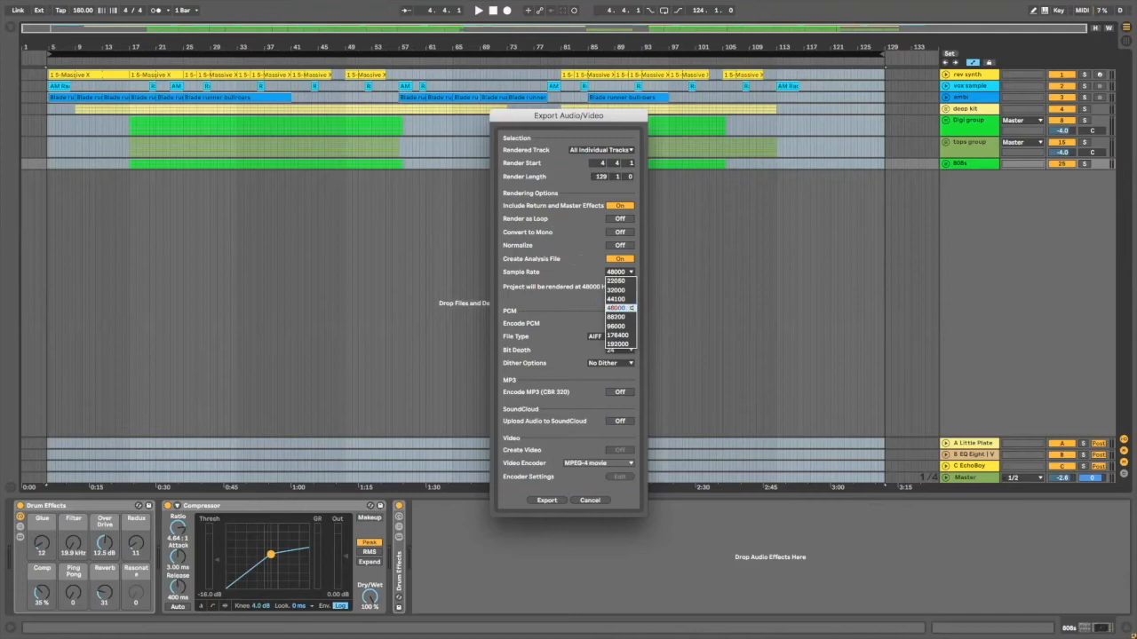
{"action": "left_click", "coordinate": [629, 307]}
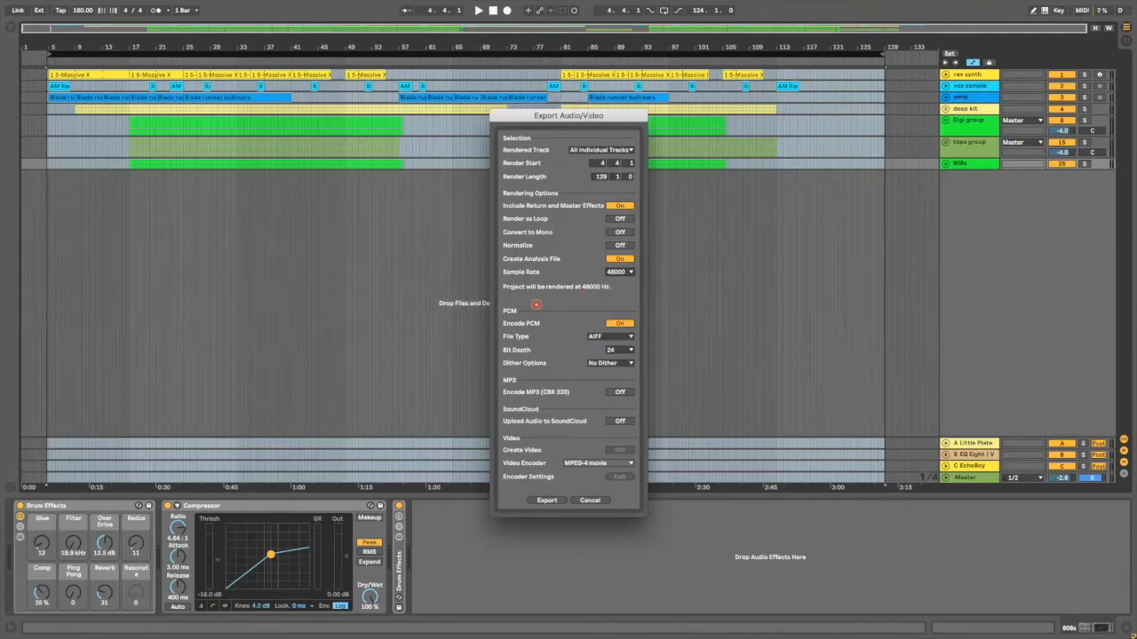
{"action": "left_click", "coordinate": [630, 336]}
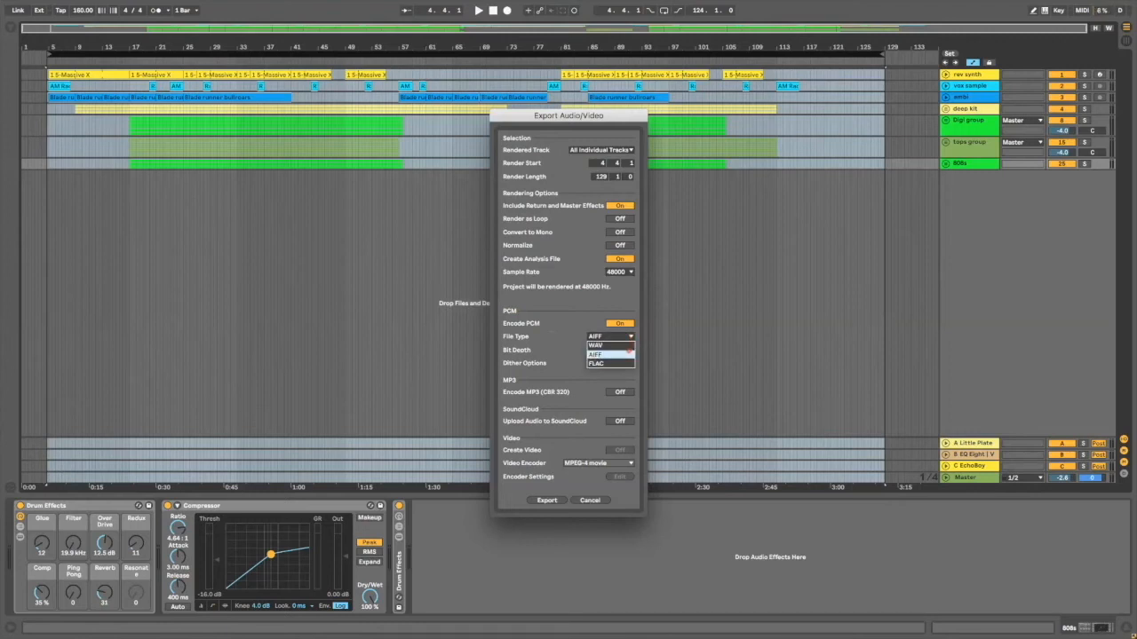
{"action": "left_click", "coordinate": [628, 353]}
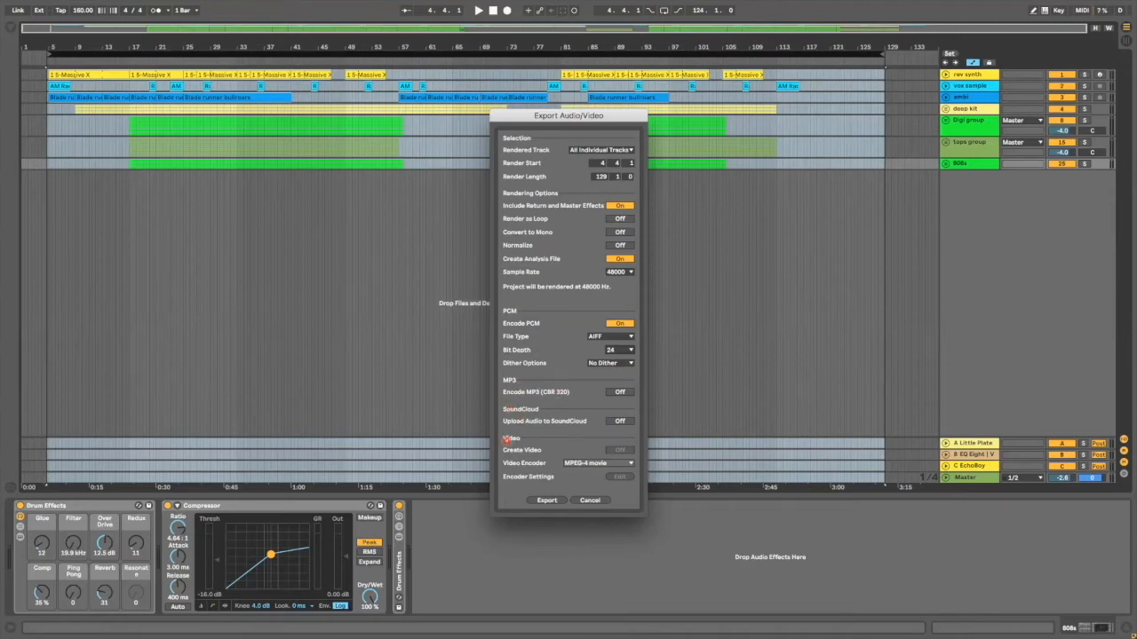
{"action": "left_click", "coordinate": [551, 500]}
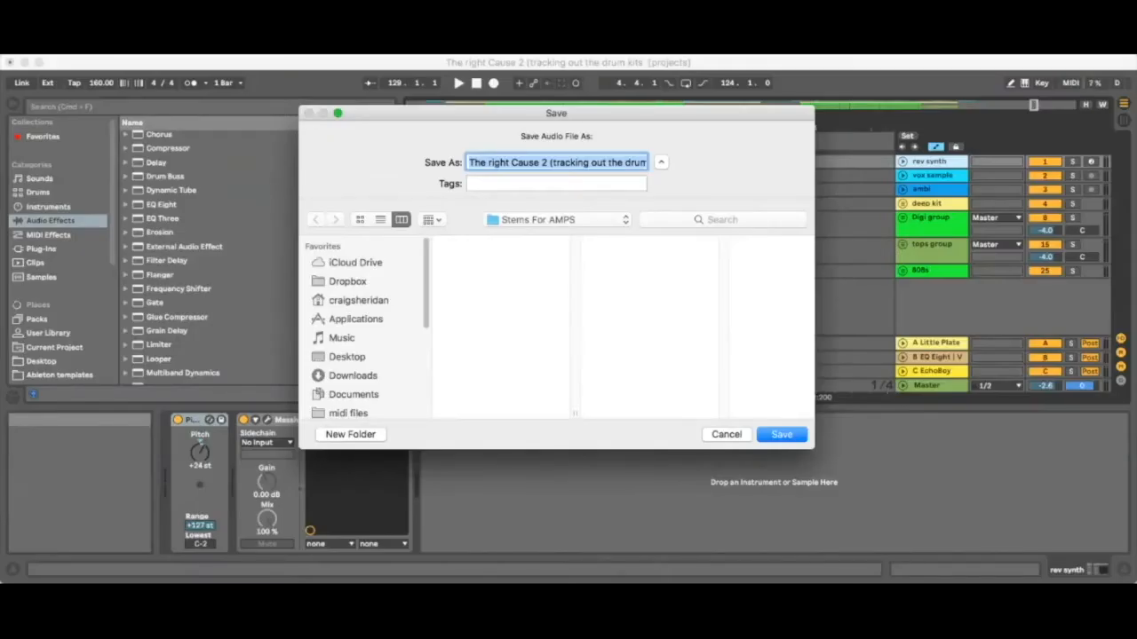
- Create a new folder named "The Right Cause" inside Stems For AMPS as the export destination
{"action": "left_click", "coordinate": [557, 219]}
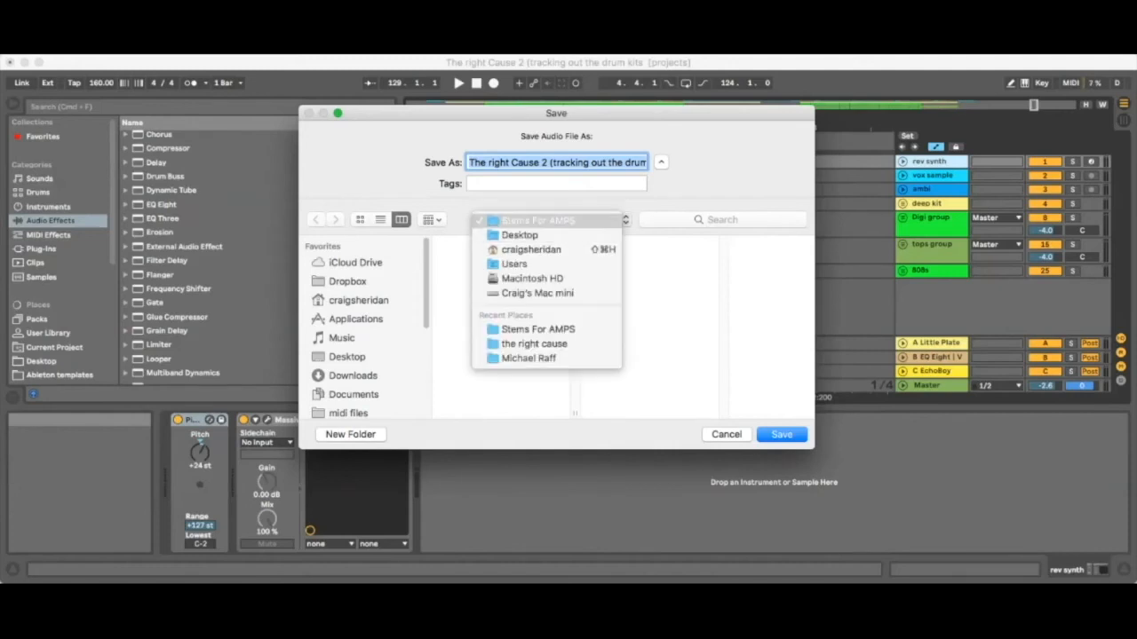
{"action": "left_click", "coordinate": [538, 220]}
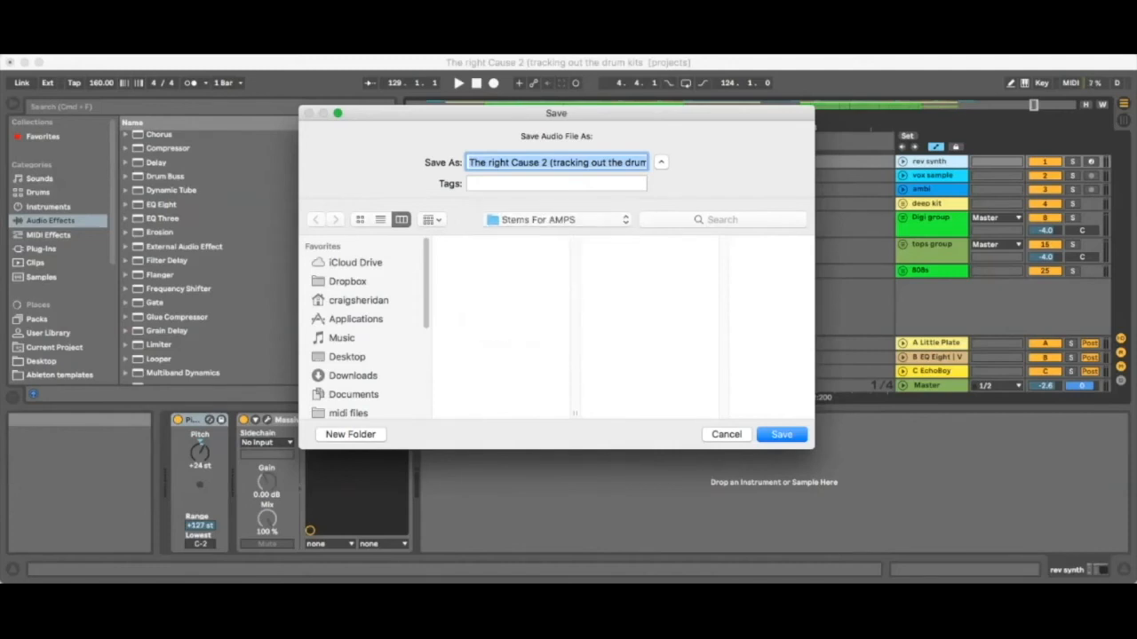
{"action": "key", "text": "super+shift+n"}
{"action": "type", "text": "T"}
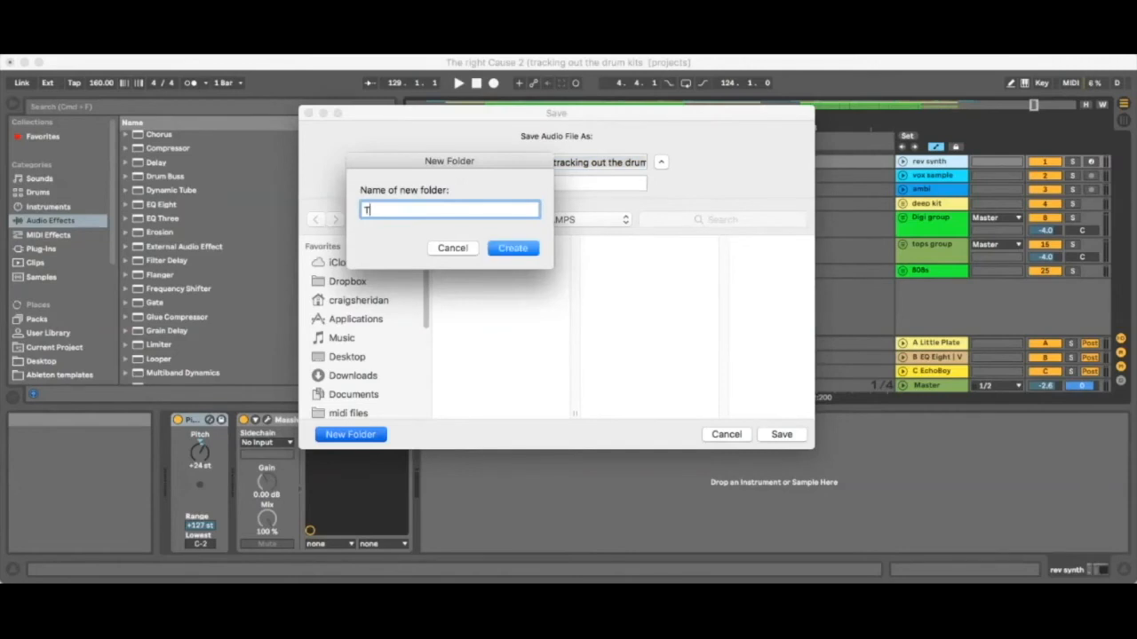
{"action": "type", "text": "he Right Cause"}
{"action": "key", "text": "Return"}
- Replace the export file name with the prefix "TRC -" and save the stems
{"action": "key", "text": "BackSpace"}
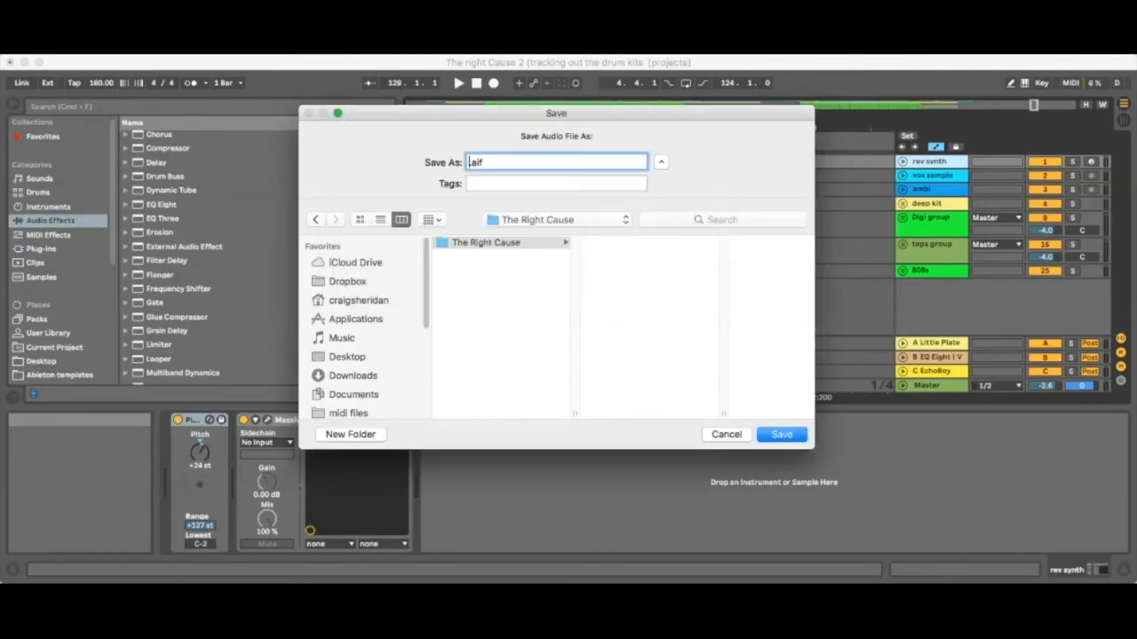
{"action": "type", "text": "T"}
{"action": "key", "text": "BackSpace"}
{"action": "type", "text": "80"}
{"action": "key", "text": "BackSpace"}
{"action": "key", "text": "BackSpace"}
{"action": "type", "text": "TRC -"}
{"action": "key", "text": "Return"}
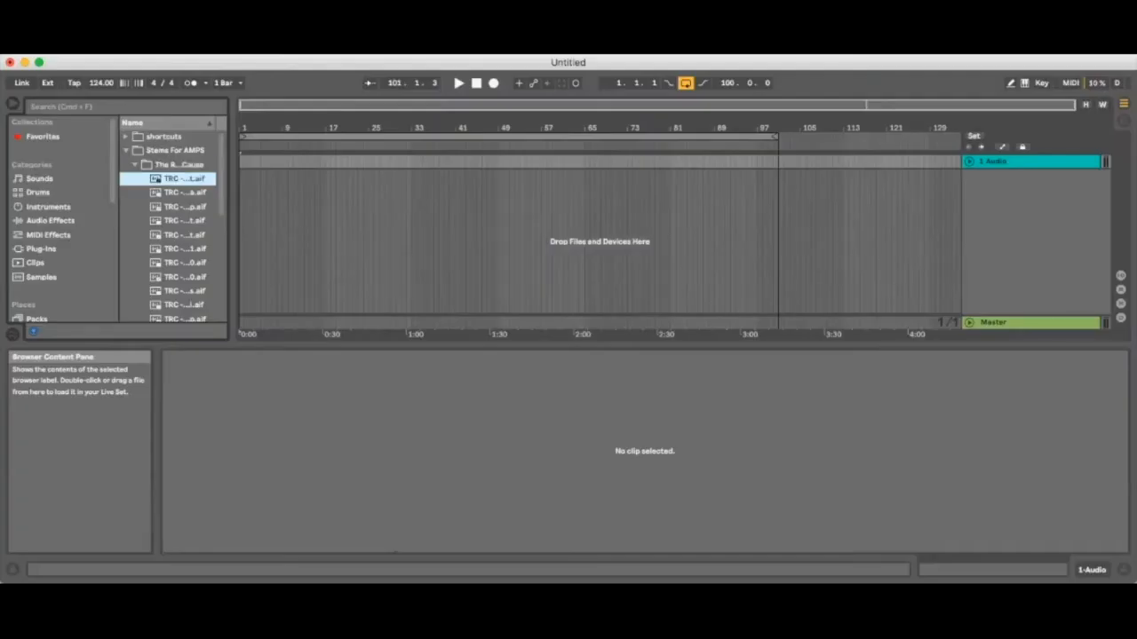
- Select all the exported TRC stems in the browser and place them at bar 1 on separate tracks of the new set
{"action": "scroll", "coordinate": [178, 222], "scroll_direction": "down", "scroll_amount": 5}
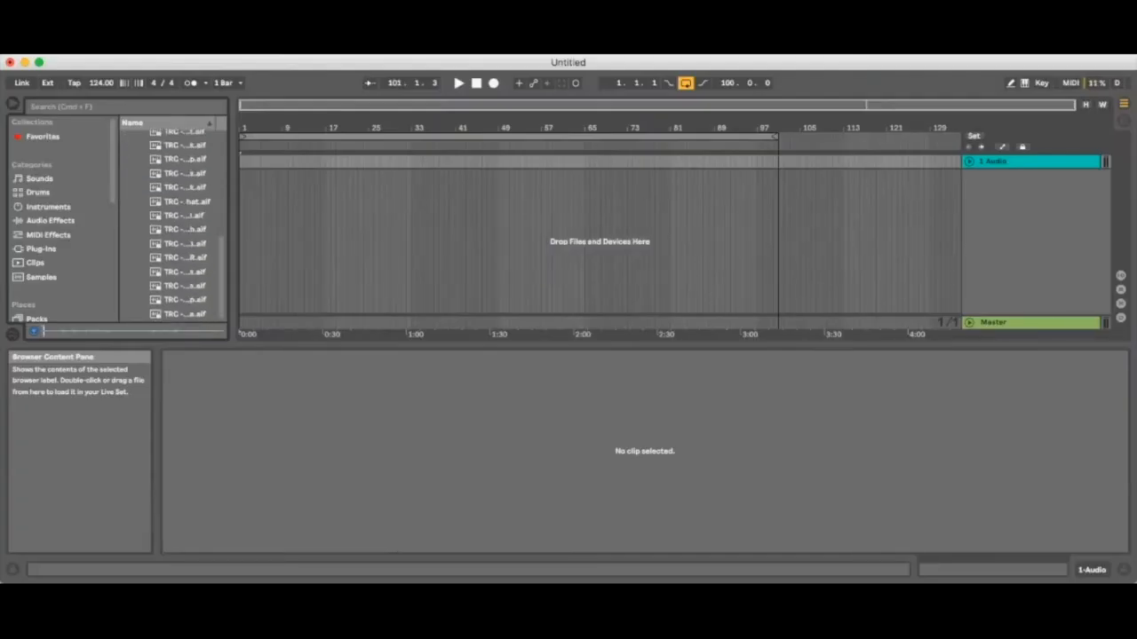
{"action": "left_click", "coordinate": [185, 313], "text": "shift"}
{"action": "scroll", "coordinate": [185, 267], "scroll_direction": "up", "scroll_amount": 5}
{"action": "left_click_drag", "start_coordinate": [184, 207], "coordinate": [245, 161]}
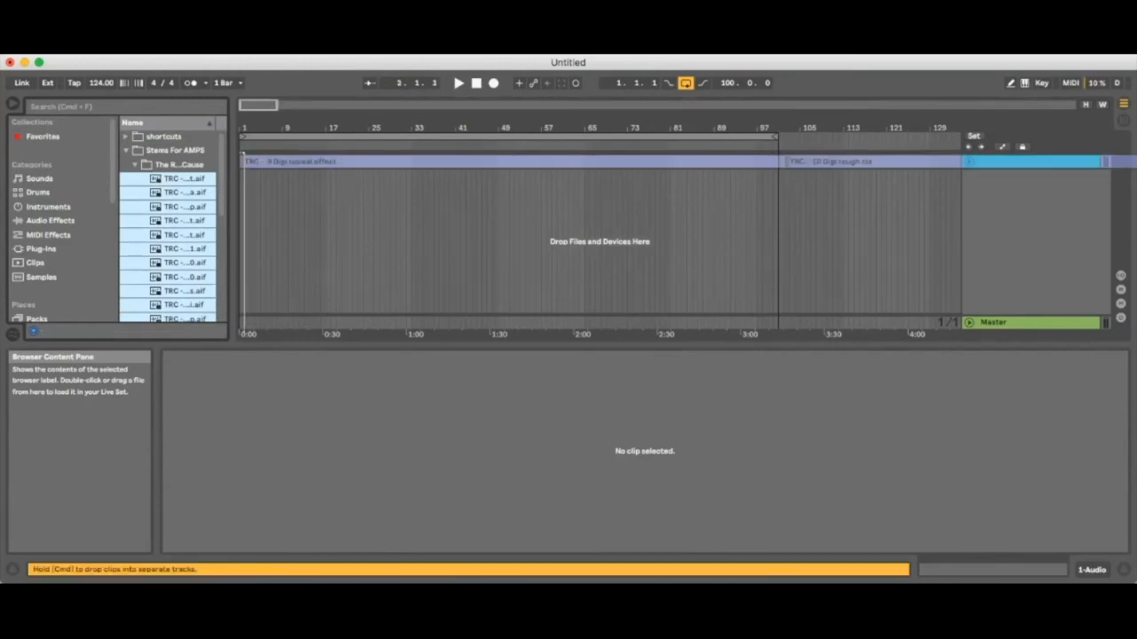
{"action": "key", "text": "super"}
{"action": "left_click_drag", "start_coordinate": [245, 330], "coordinate": [238, 331]}
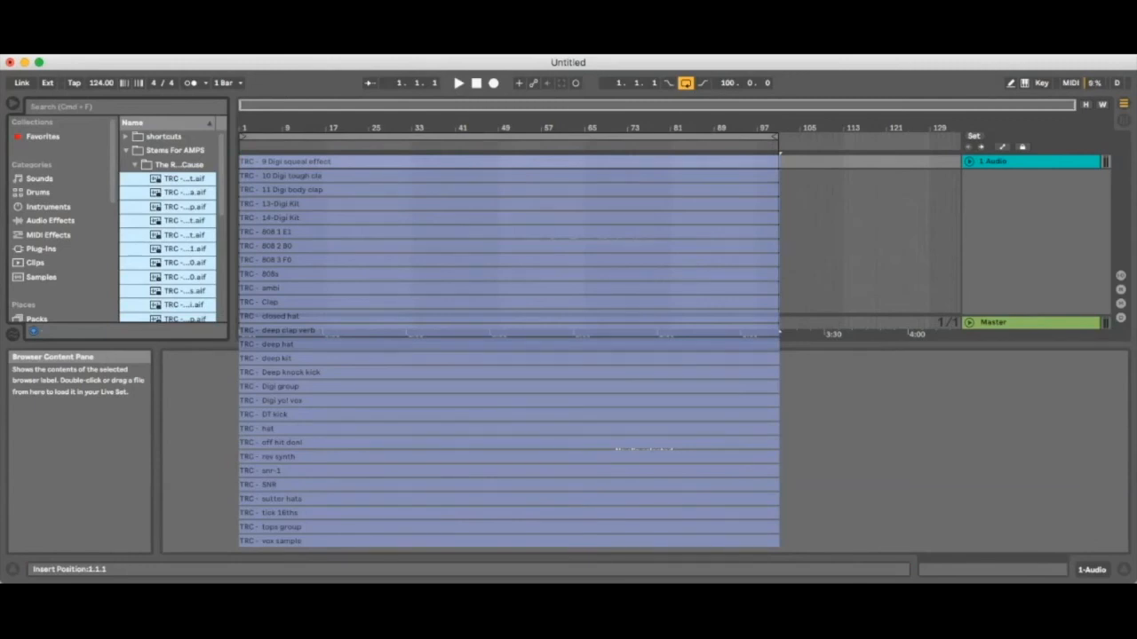
{"action": "left_click_drag", "start_coordinate": [238, 331], "coordinate": [238, 331]}
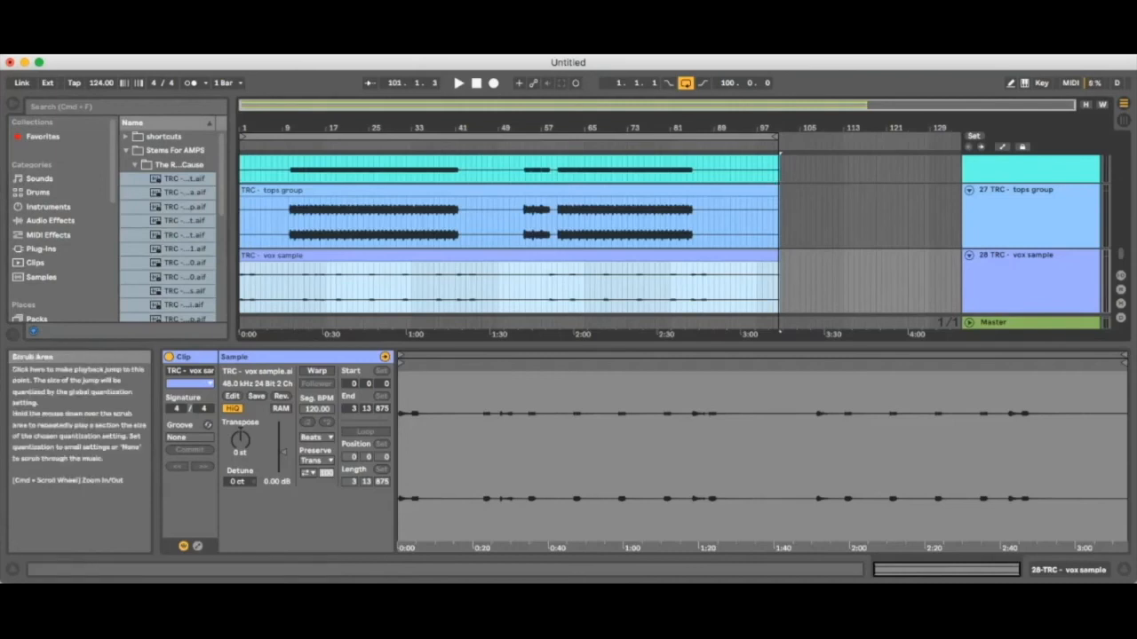
- Unfold the Master track, show the track mixer controls and play the stems with the master volume set to -1.1 dB
{"action": "left_click", "coordinate": [969, 322]}
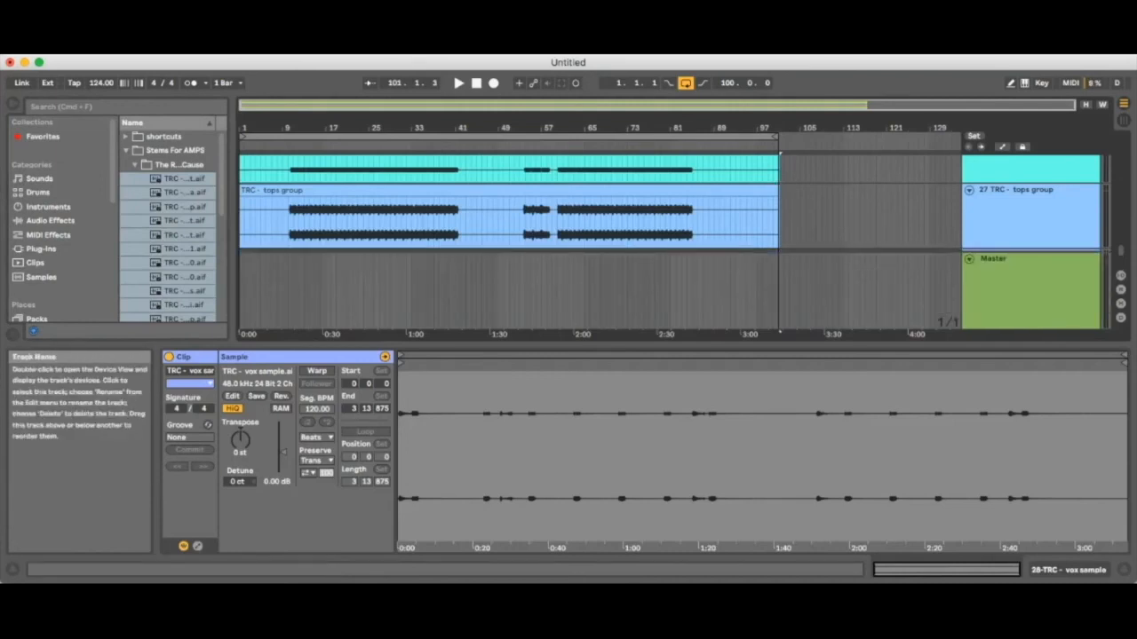
{"action": "left_click", "coordinate": [1120, 302]}
{"action": "left_click_drag", "start_coordinate": [1044, 258], "coordinate": [1044, 263]}
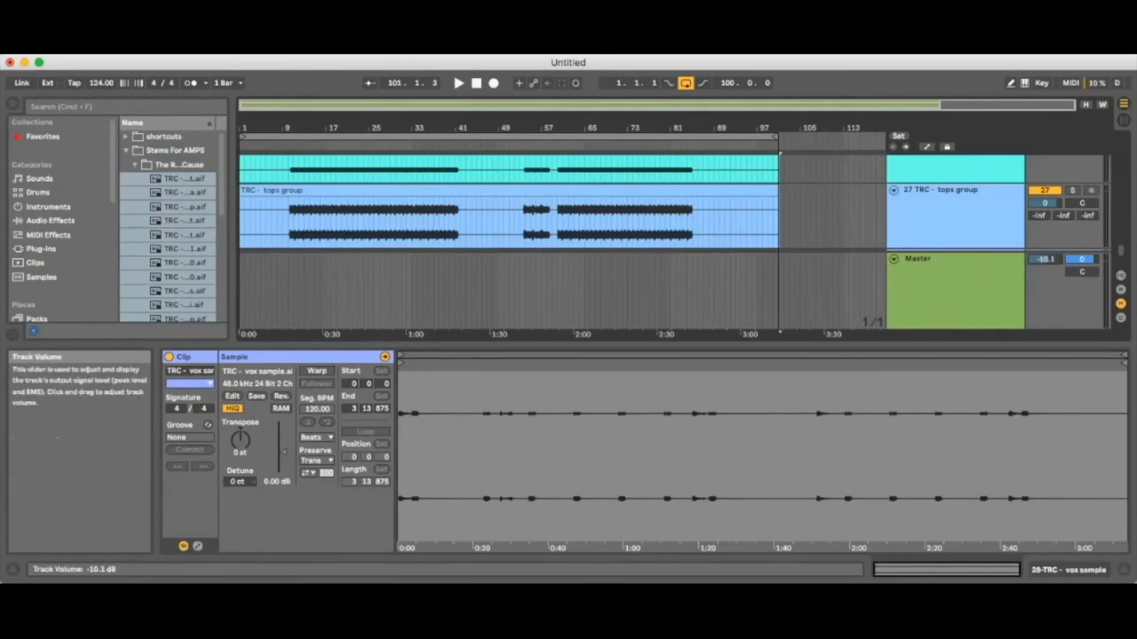
{"action": "left_click", "coordinate": [294, 146]}
{"action": "left_click_drag", "start_coordinate": [1045, 259], "coordinate": [1044, 244]}
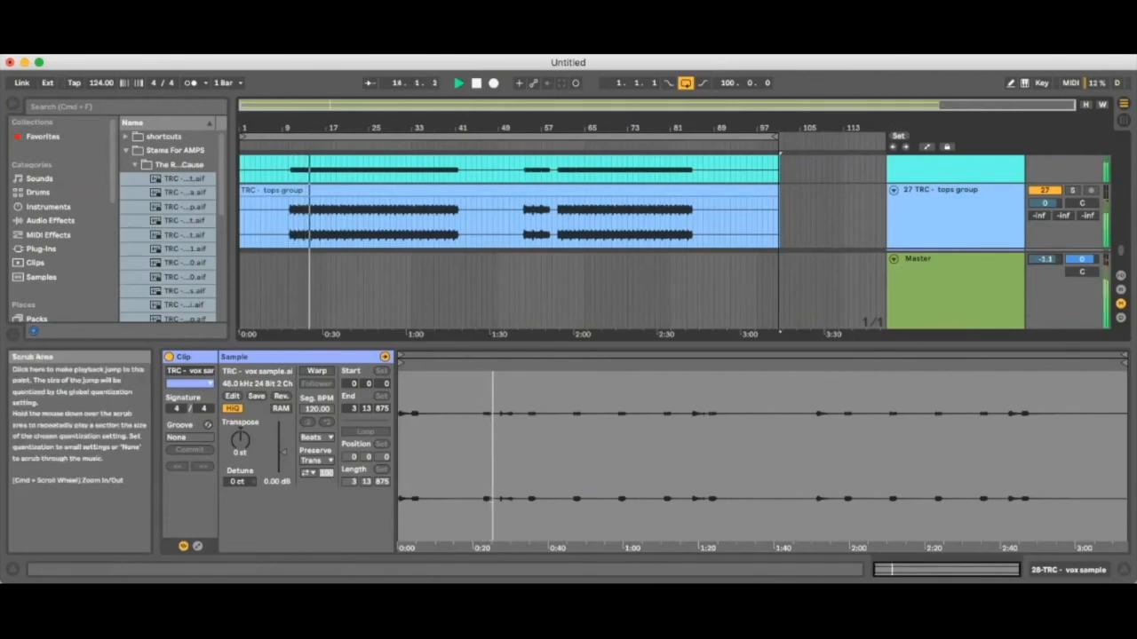
- Hide the clip detail view and look through all the imported stem tracks while they play
{"action": "left_click", "coordinate": [1123, 570]}
{"action": "scroll", "coordinate": [675, 343], "scroll_direction": "up", "scroll_amount": 4}
{"action": "scroll", "coordinate": [675, 346], "scroll_direction": "up", "scroll_amount": 12}
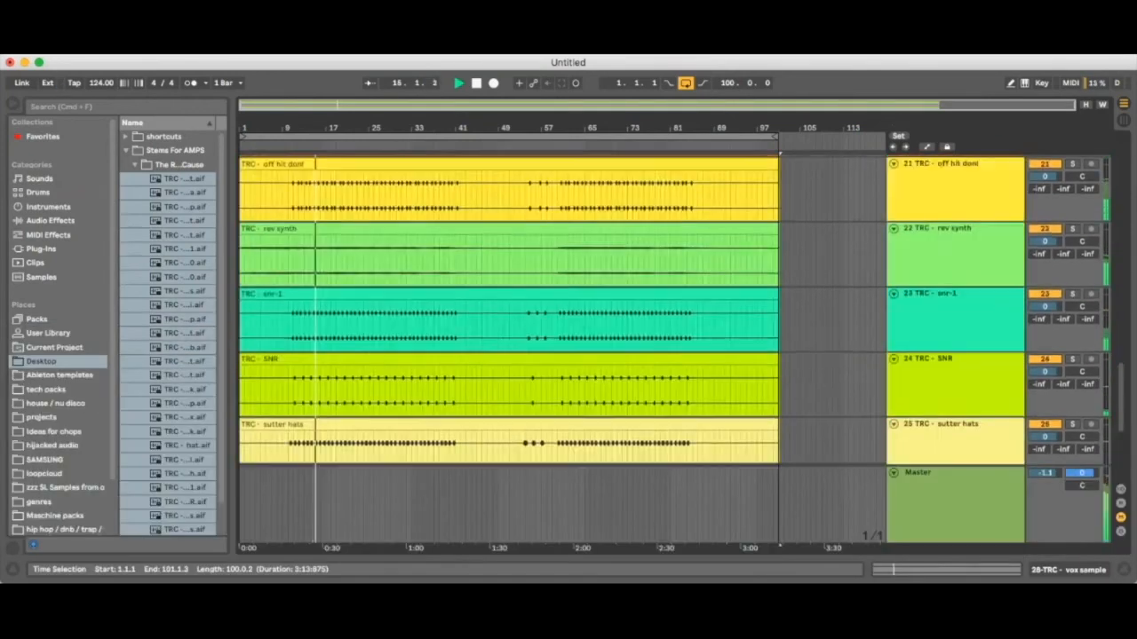
{"action": "scroll", "coordinate": [675, 347], "scroll_direction": "up", "scroll_amount": 8}
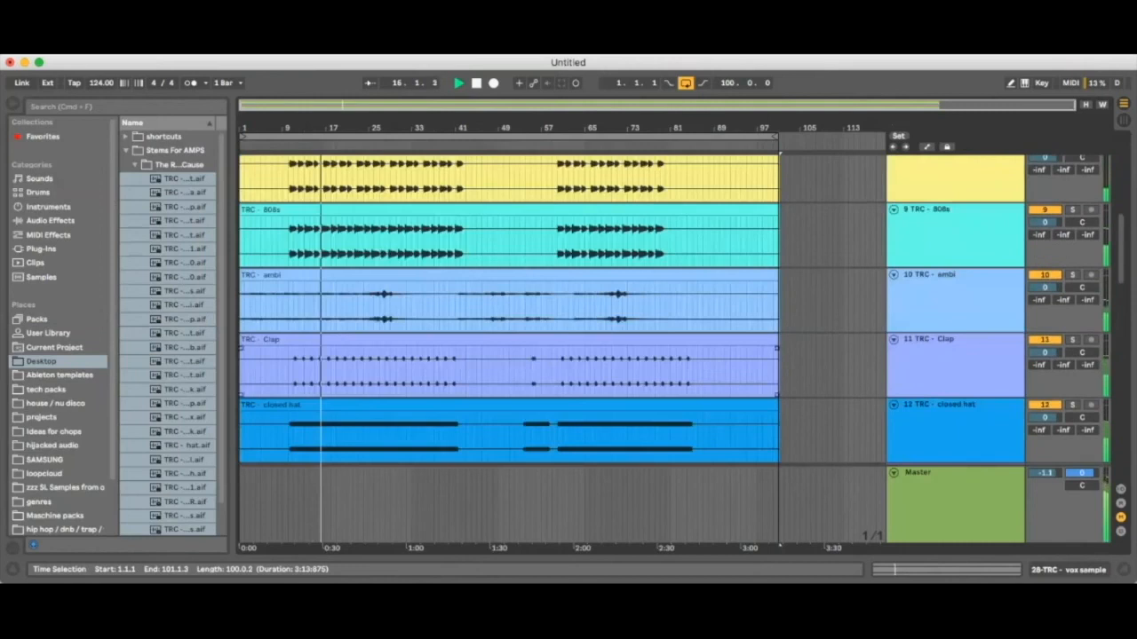
{"action": "scroll", "coordinate": [675, 346], "scroll_direction": "down", "scroll_amount": 12}
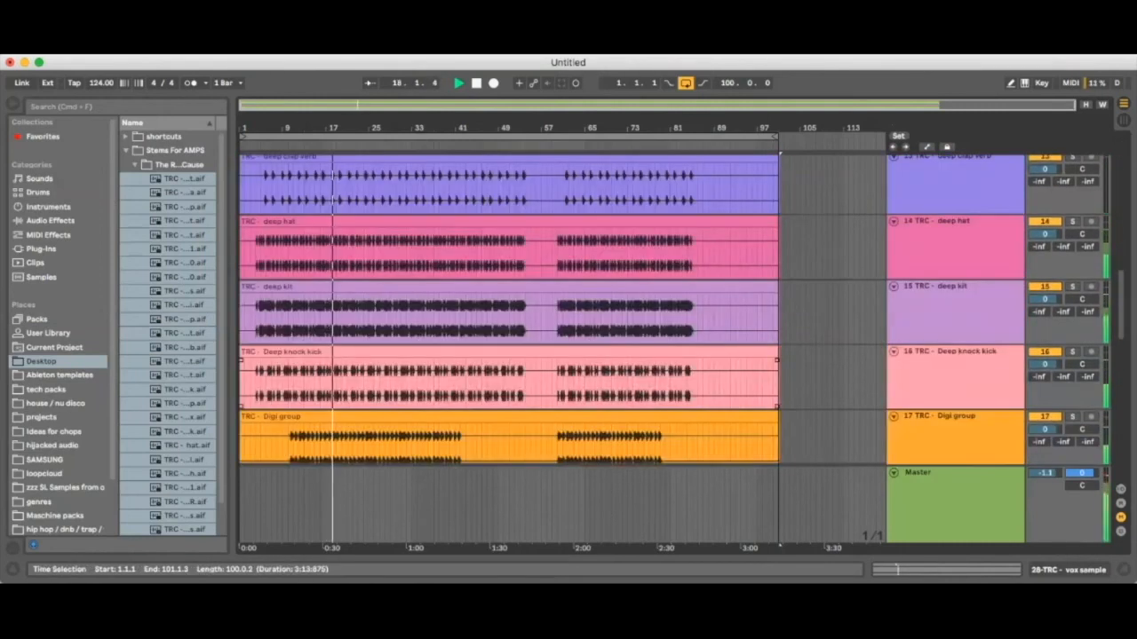
{"action": "scroll", "coordinate": [675, 346], "scroll_direction": "up", "scroll_amount": 7}
{"action": "scroll", "coordinate": [675, 347], "scroll_direction": "up", "scroll_amount": 6}
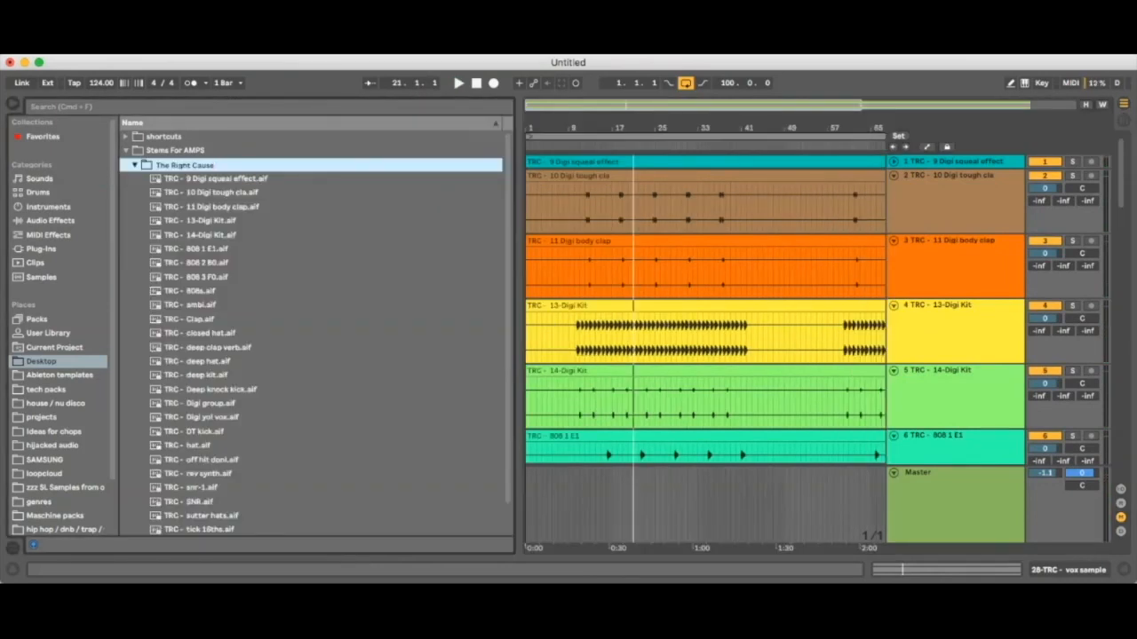
- Rename the stems folder to "The Right Cause 160bpm fm"
{"action": "type", "text": "160bpm fm"}
{"action": "key", "text": "Return"}
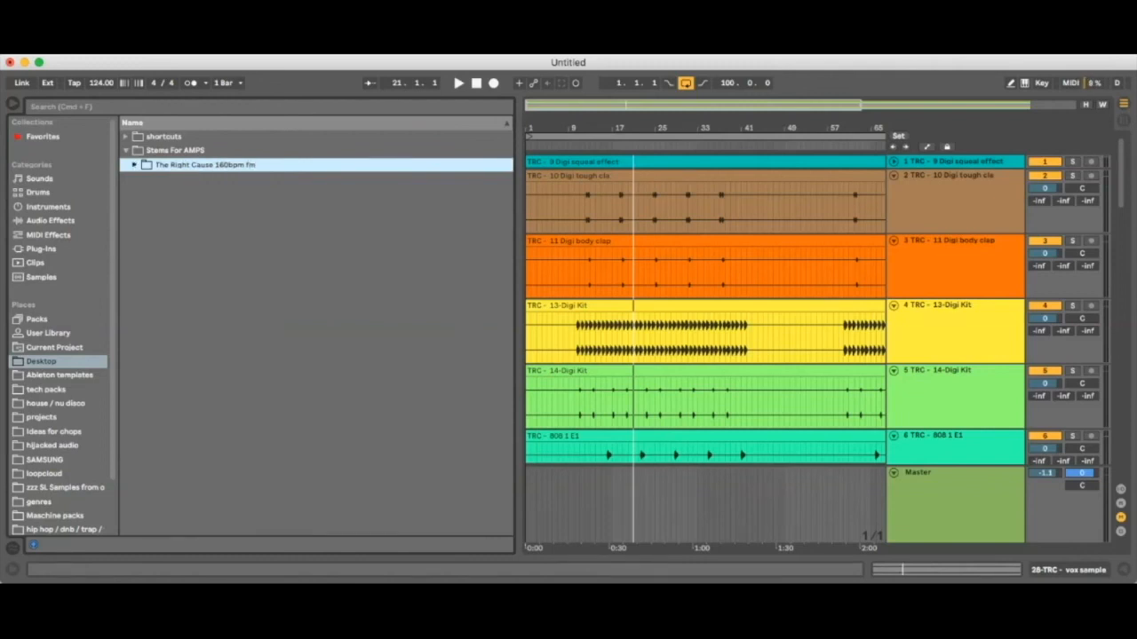